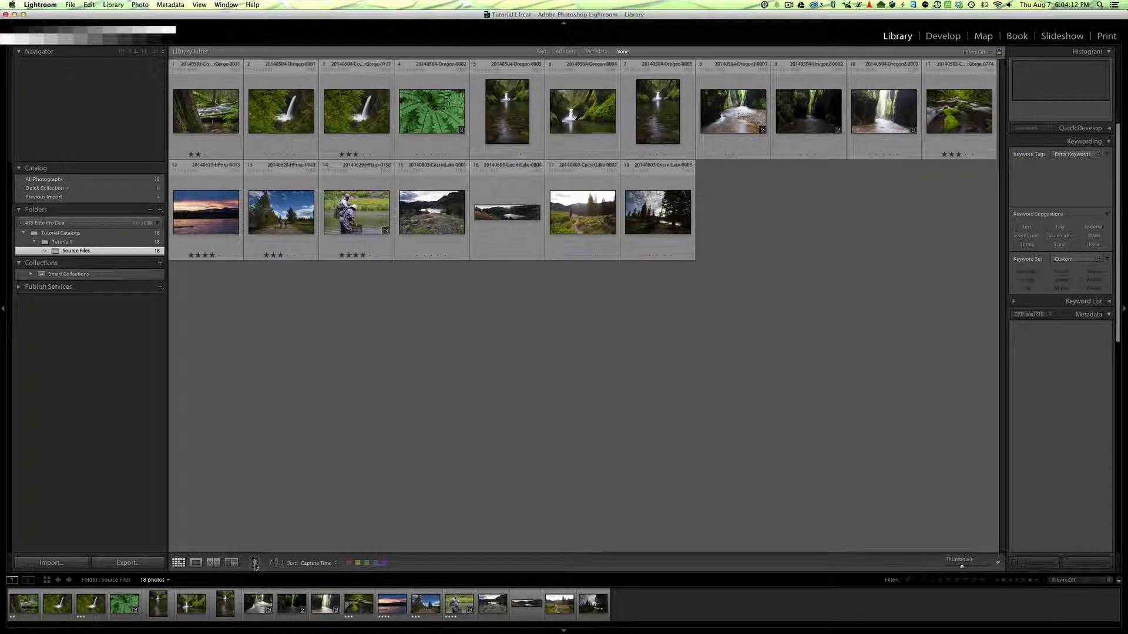
Step: Toggle the toolbar beneath the photo grid off and back on
key("t")
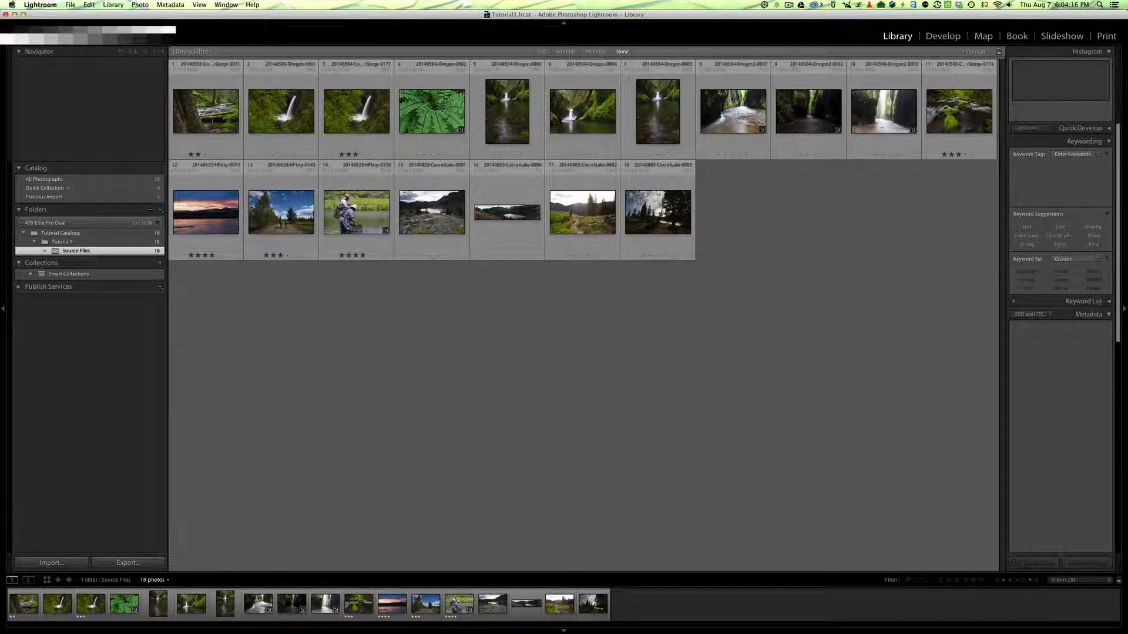
key("t")
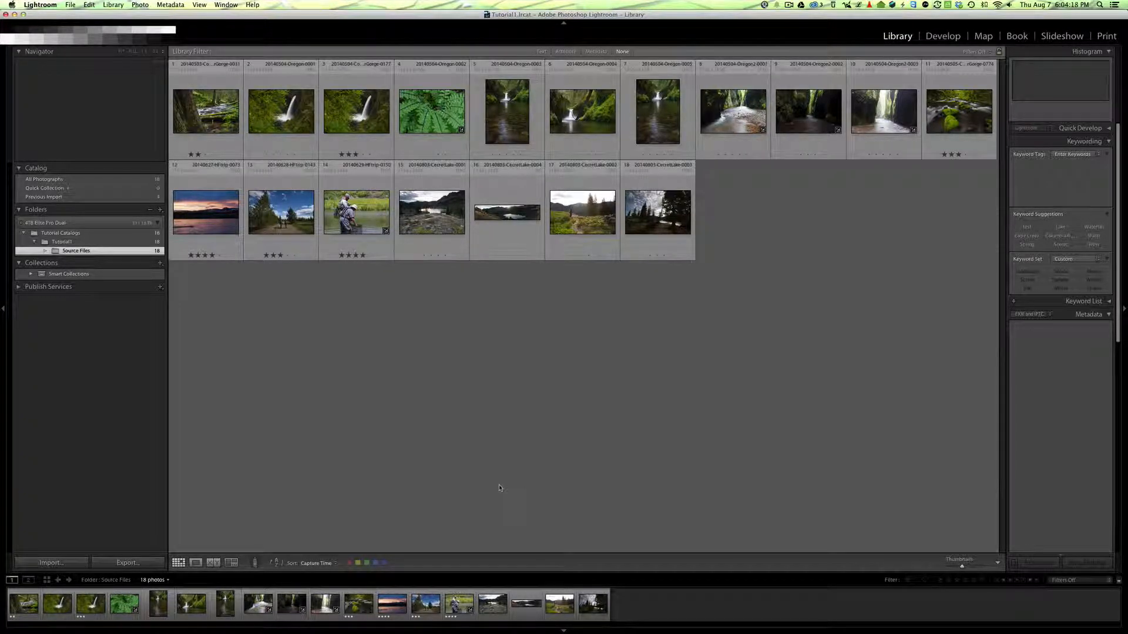
key("t")
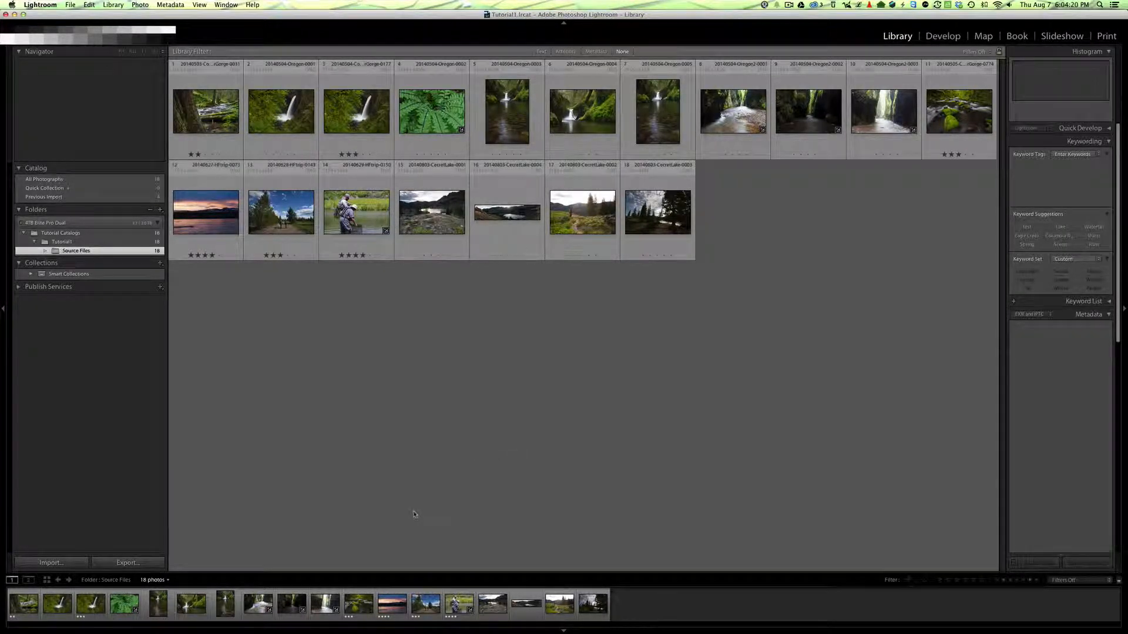
key("t")
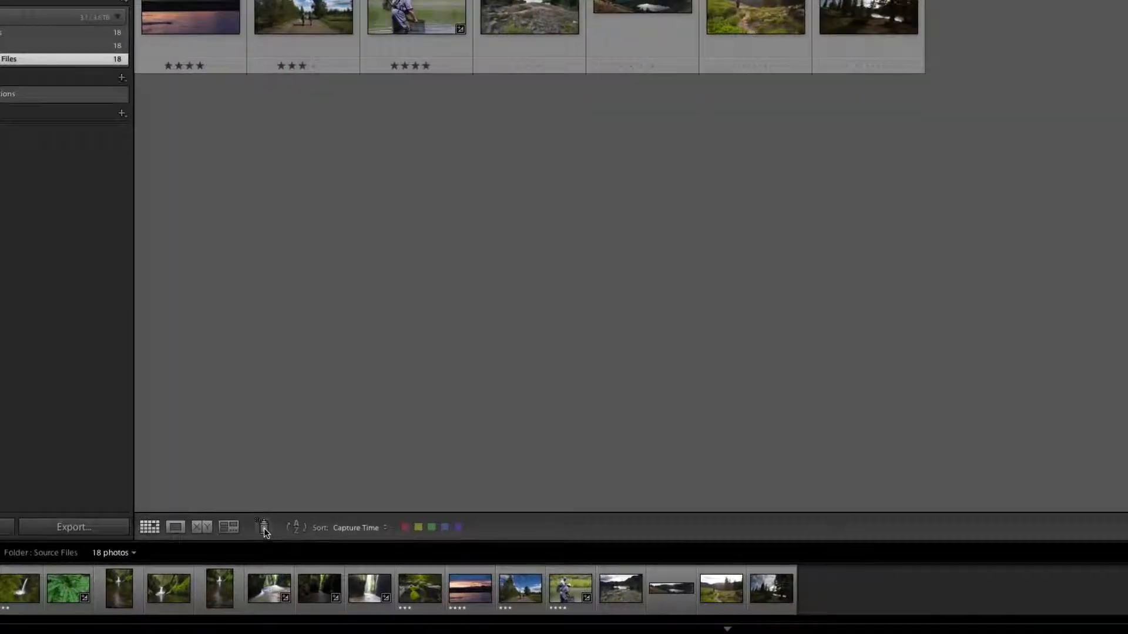
Step: Use the Painter tool with Keywords to apply the keyword Mountain to photos 18 and 15, and finish painting
left_click(254, 563)
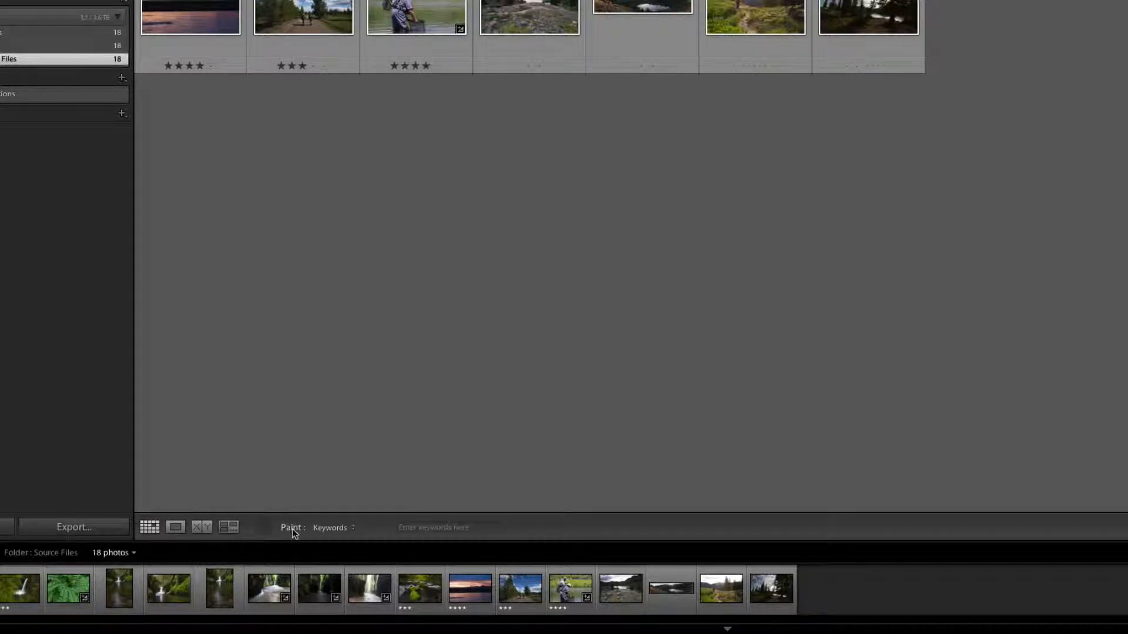
left_click(353, 528)
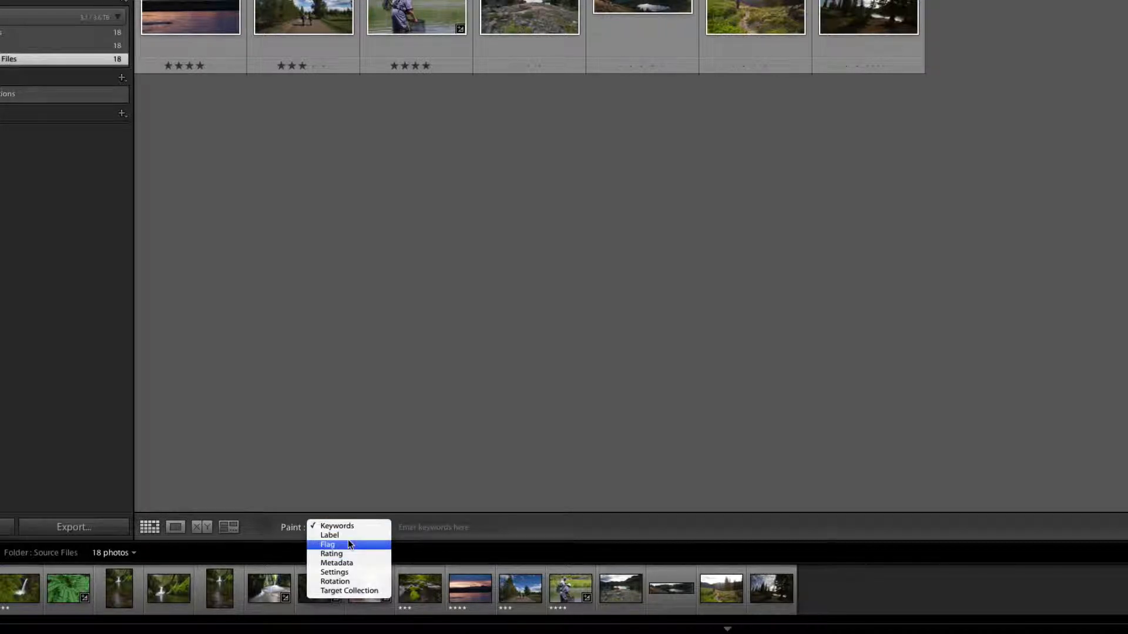
left_click(347, 480)
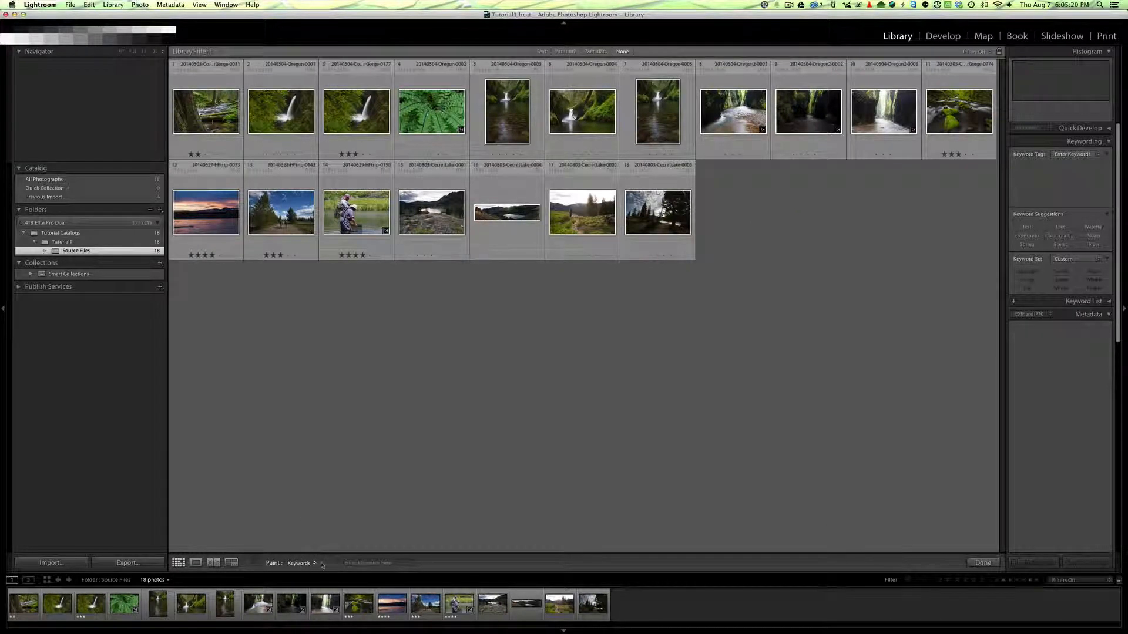
left_click(374, 563)
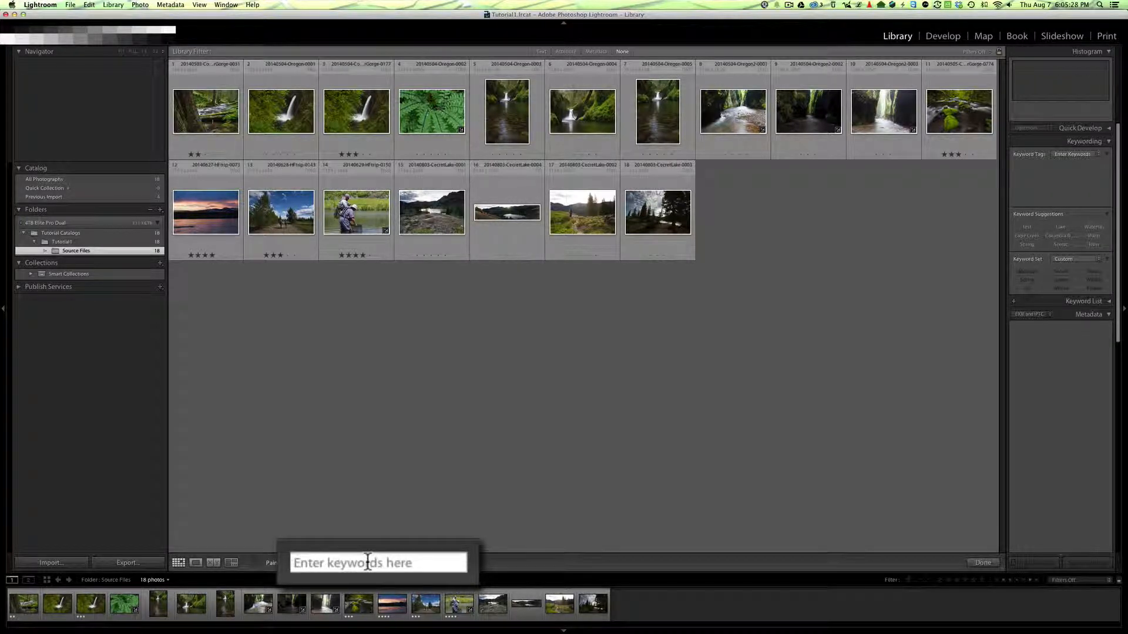
type("Mount")
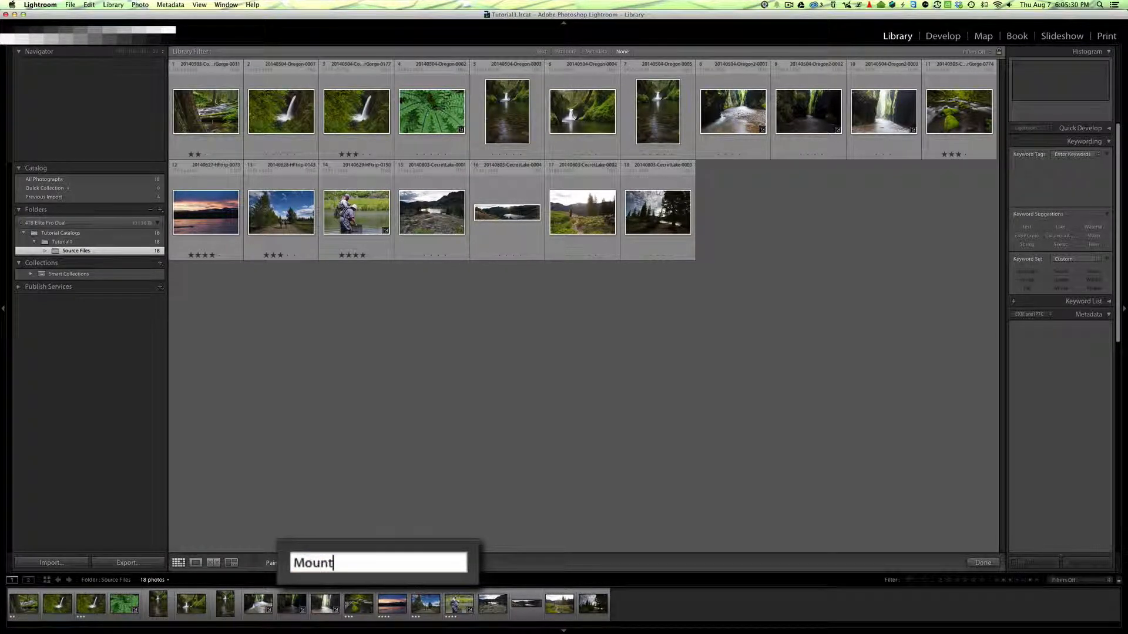
type("ain")
key("Return")
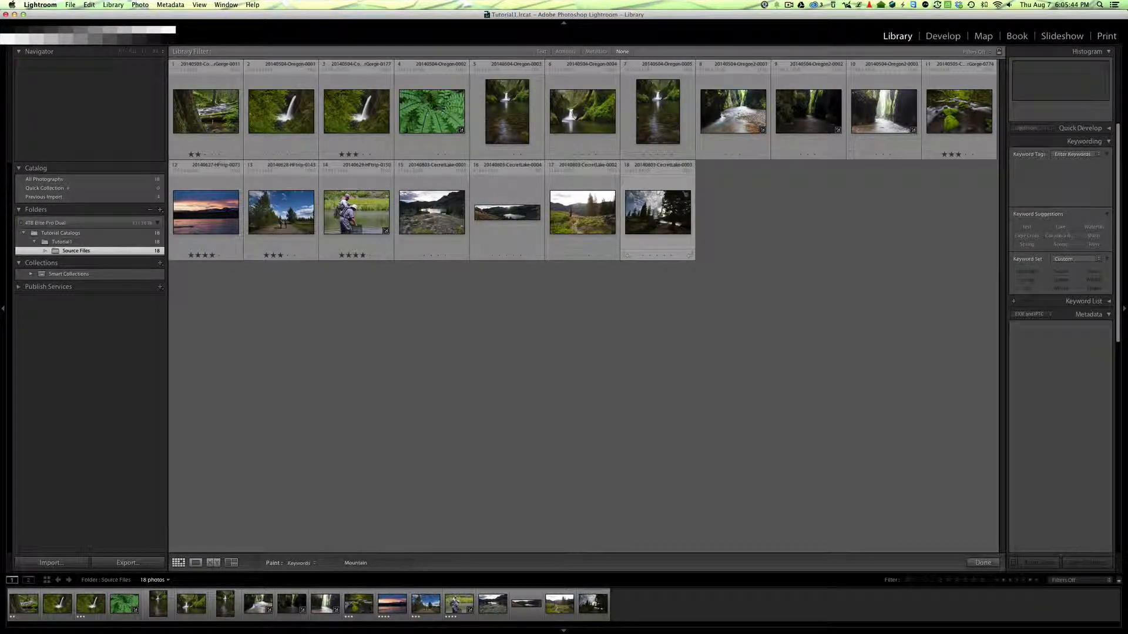
left_click(656, 213)
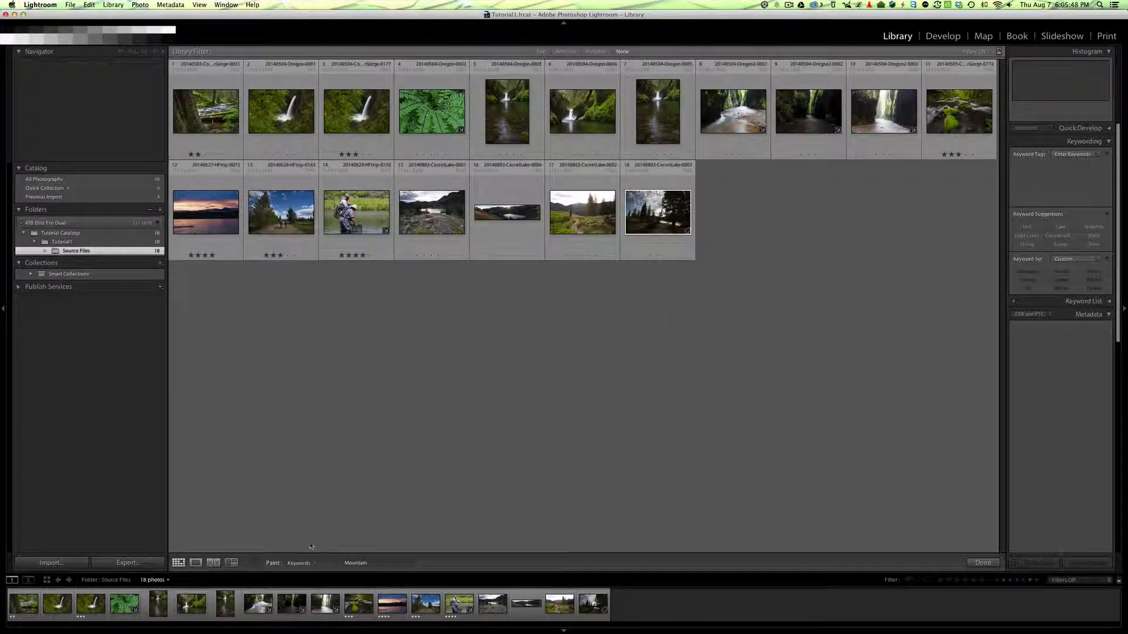
left_click(435, 213)
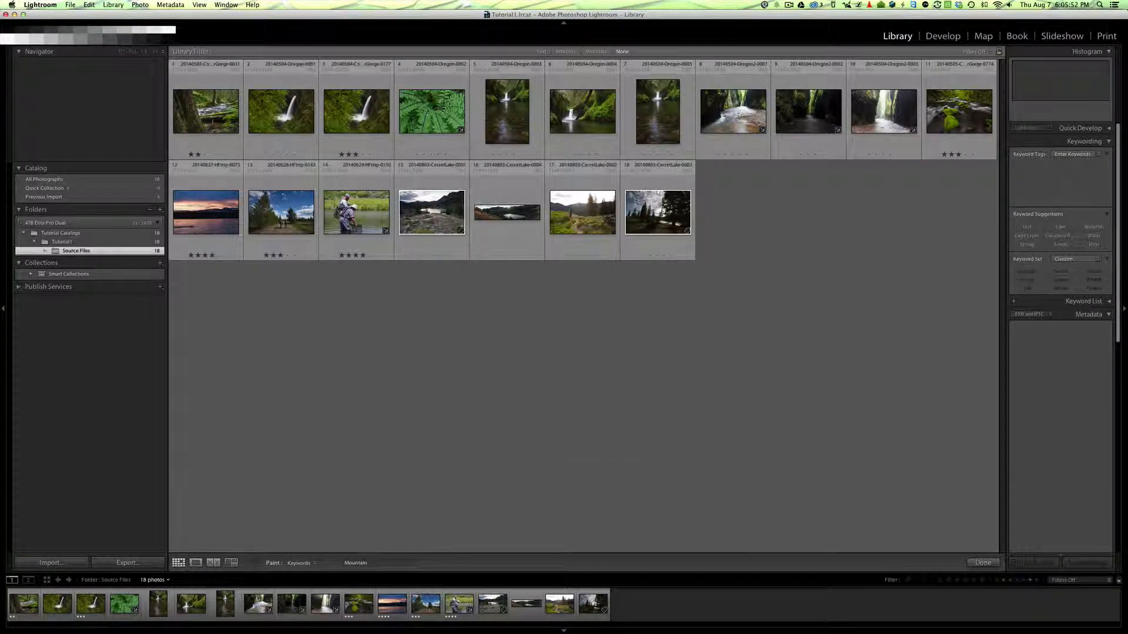
left_click(983, 563)
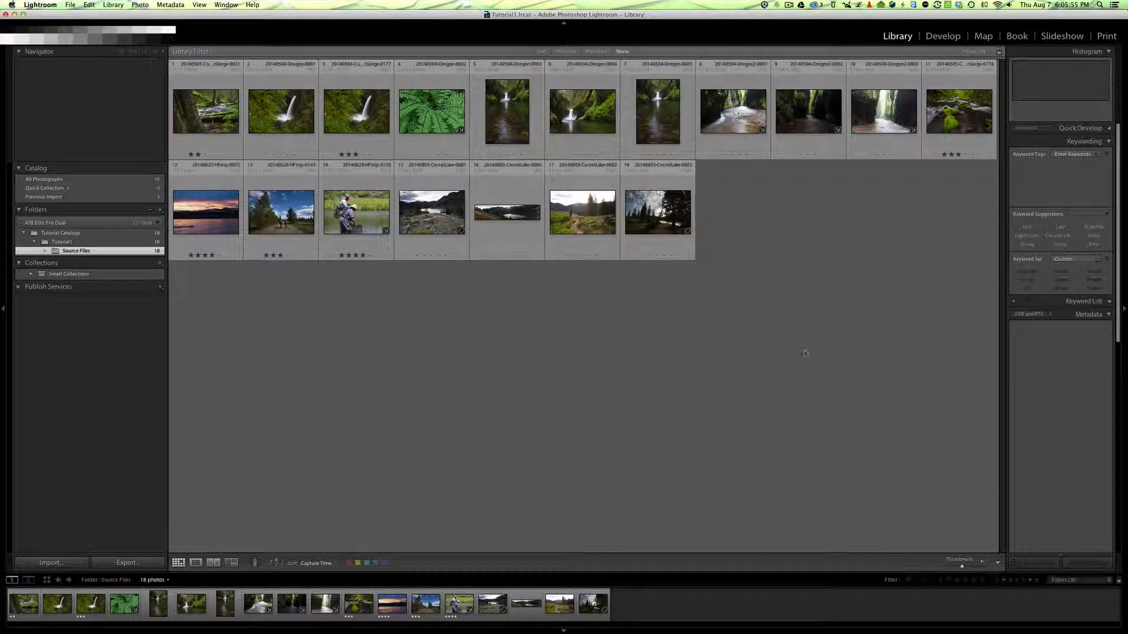
Step: Check the keyword tags of the last four photos in the grid, one after another
left_click(648, 217)
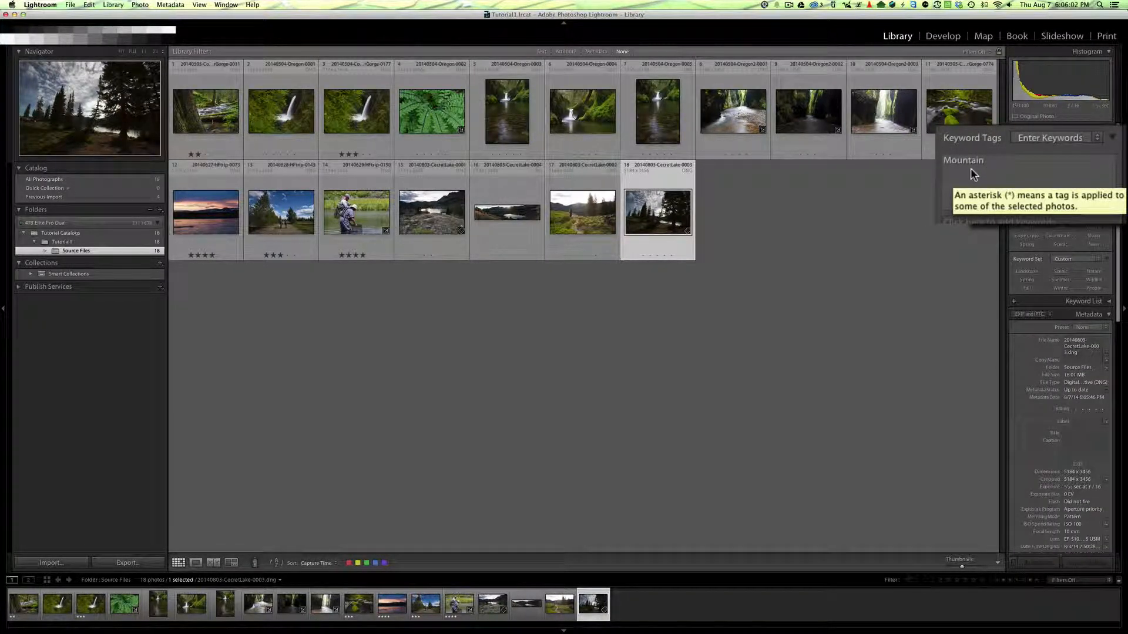
left_click(583, 221)
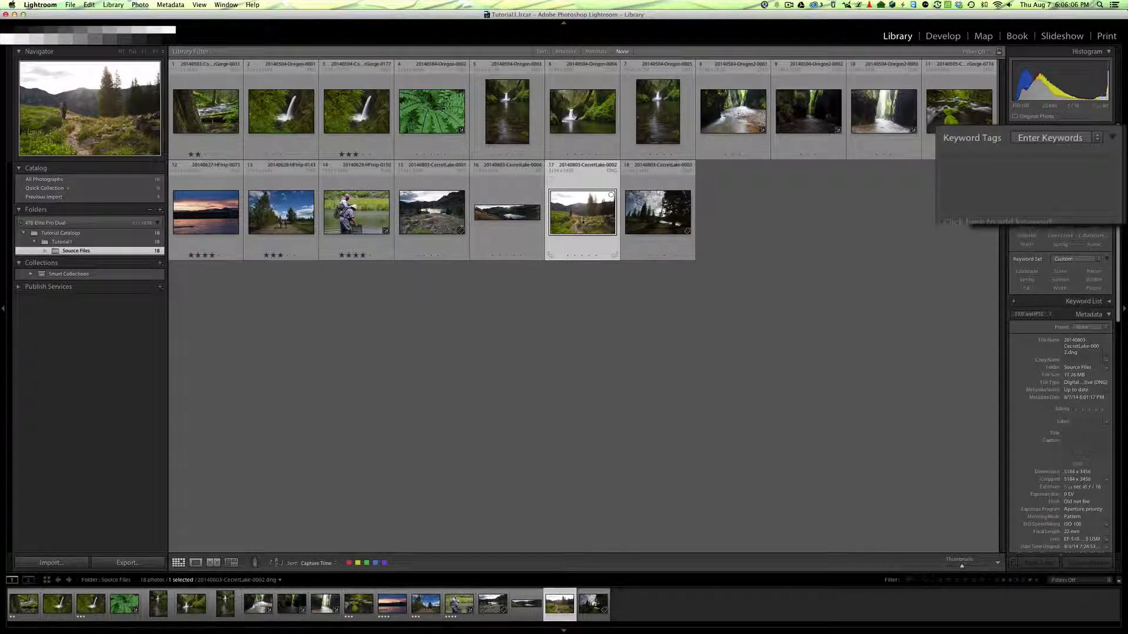
left_click(512, 217)
key("Left")
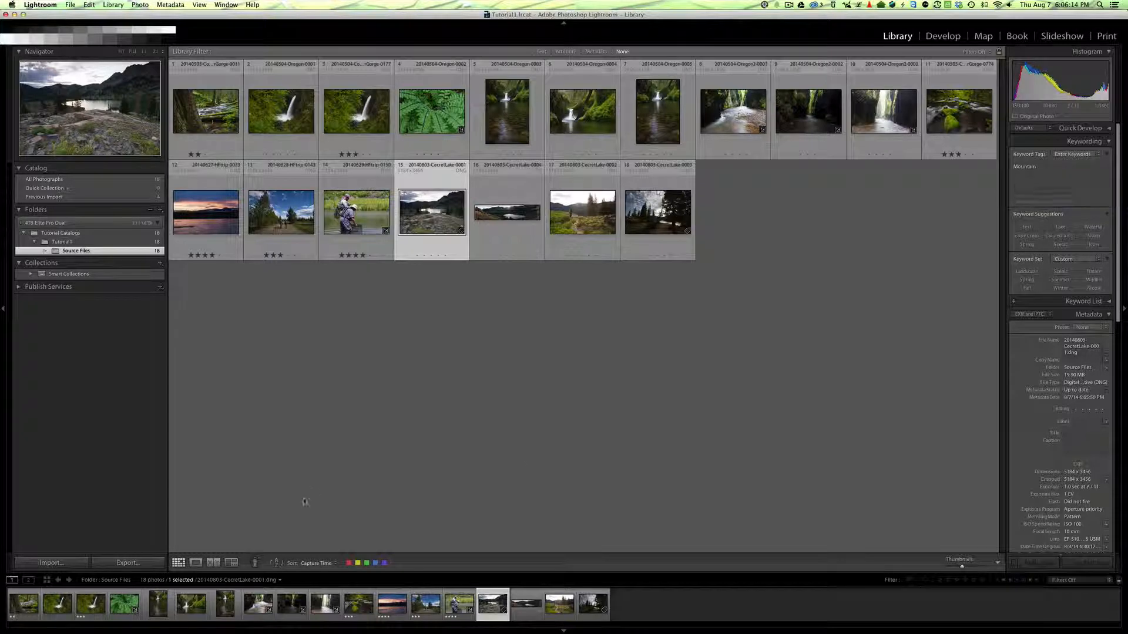
Step: Paint the keyword Utah onto photos 15 through 18 with the Painter tool, and finish painting
left_click(255, 564)
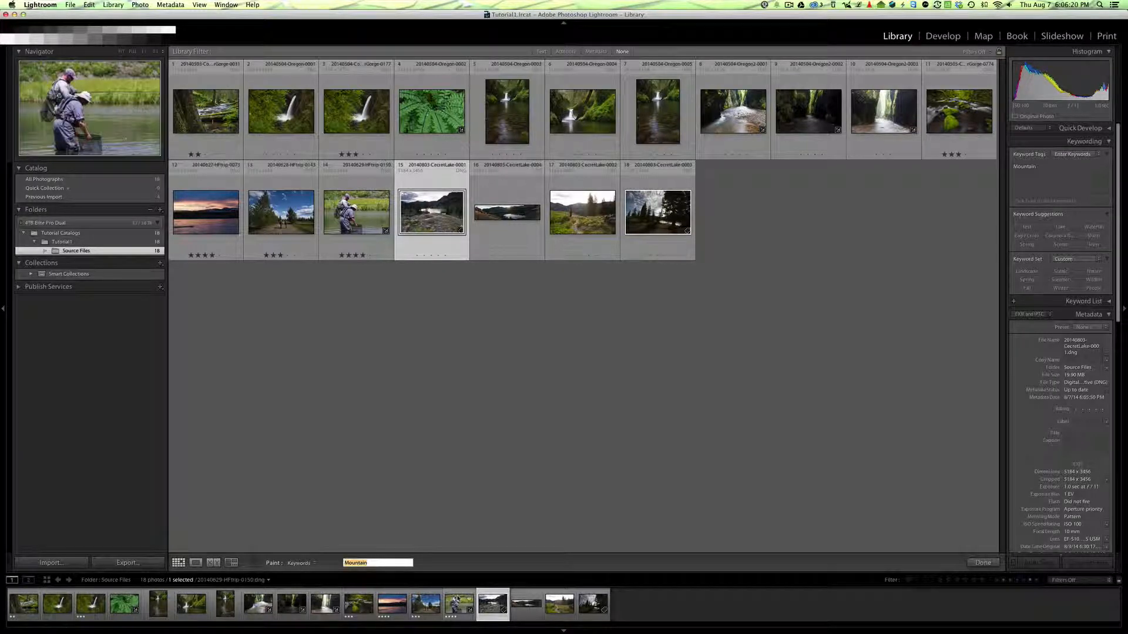
type("Utah")
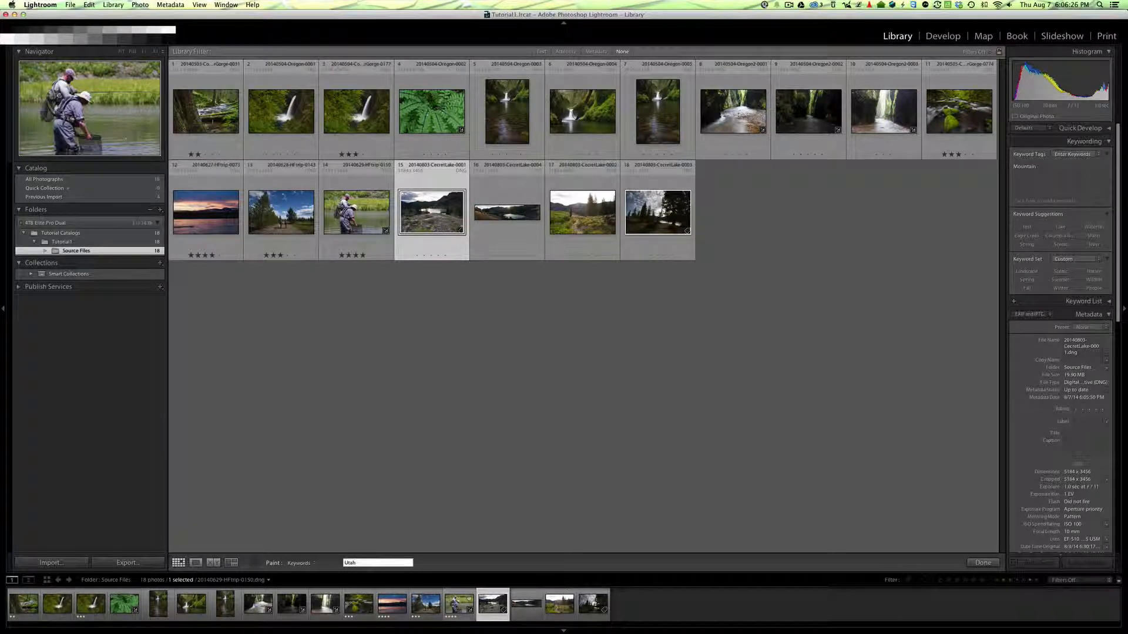
key("Return")
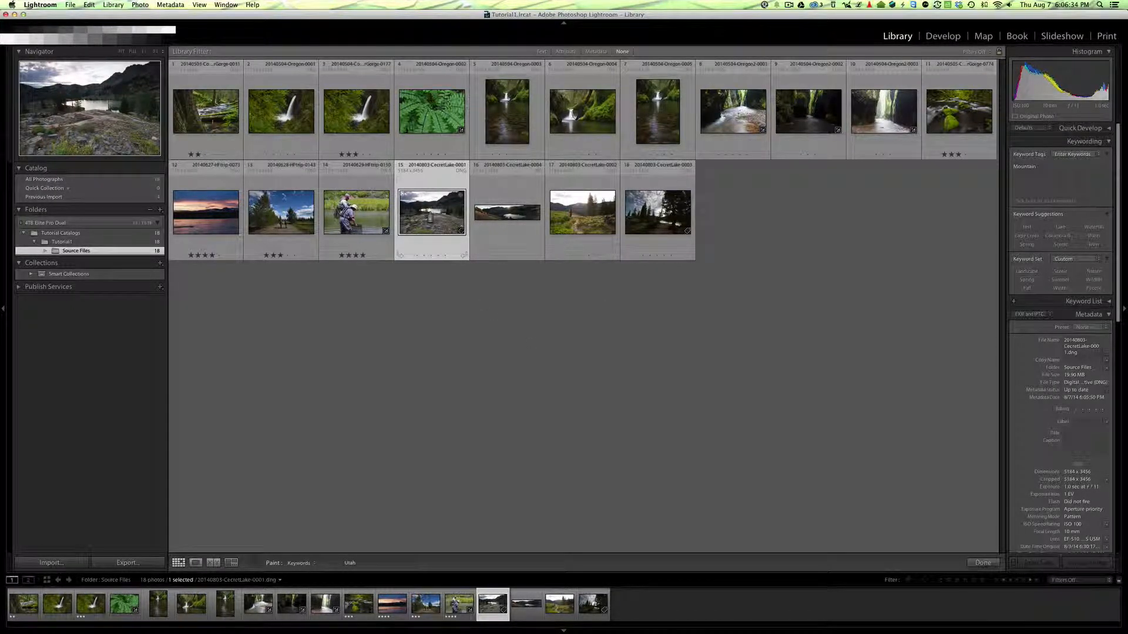
left_click(432, 218)
left_click_drag(500, 216, 683, 220)
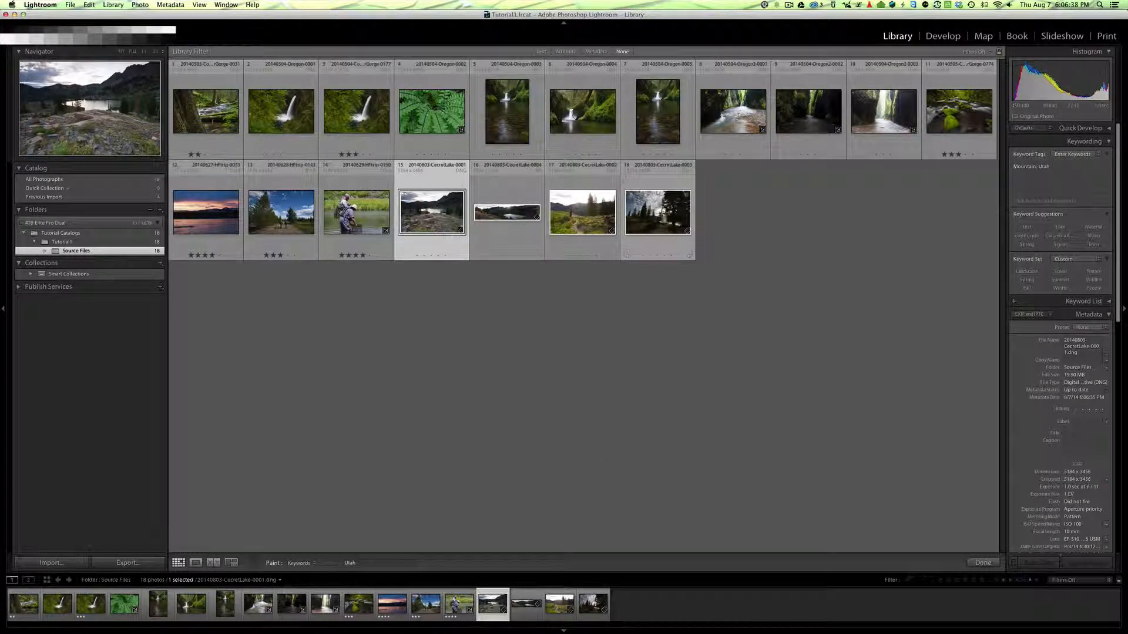
left_click(982, 563)
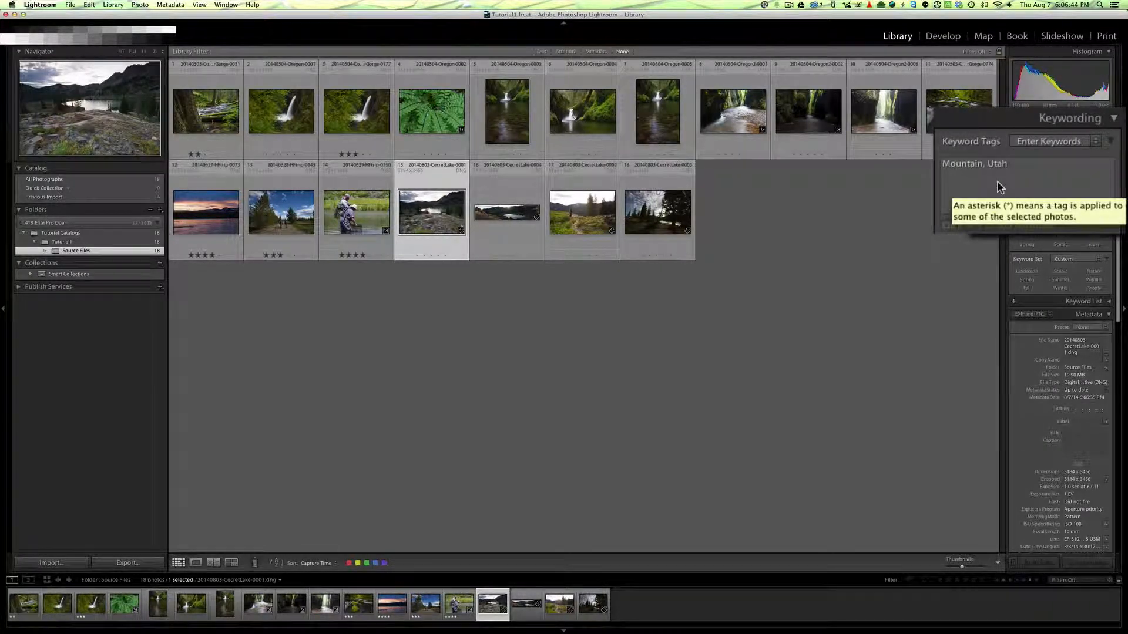
Step: Review the keyword tags of photos 16 through 18, and clear the photo selection
key("Right")
key("Right")
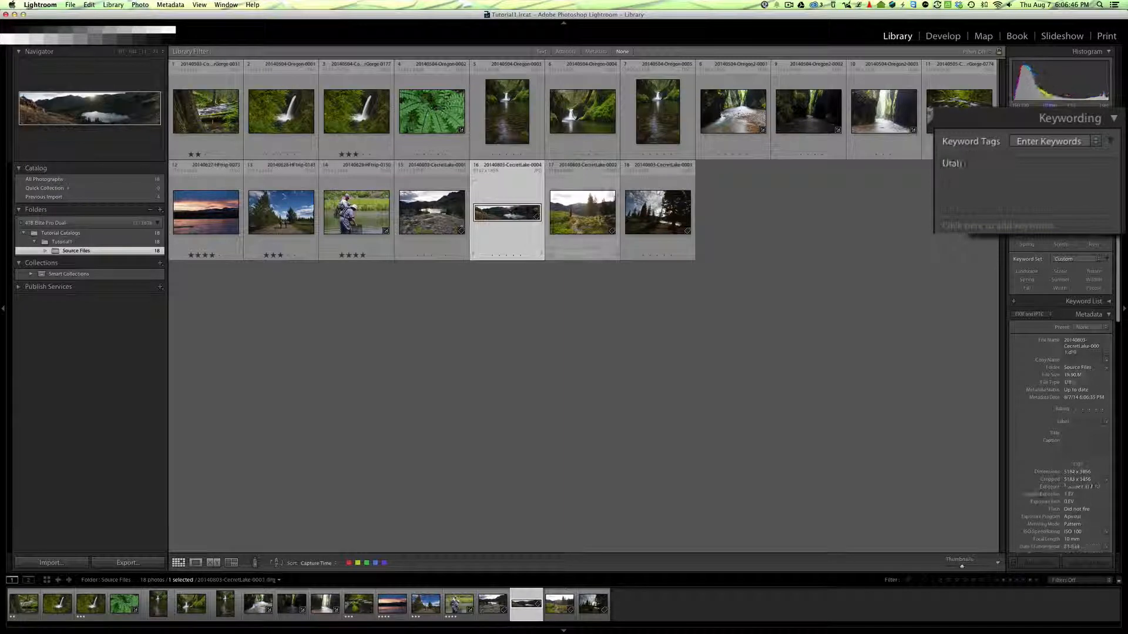
key("Right")
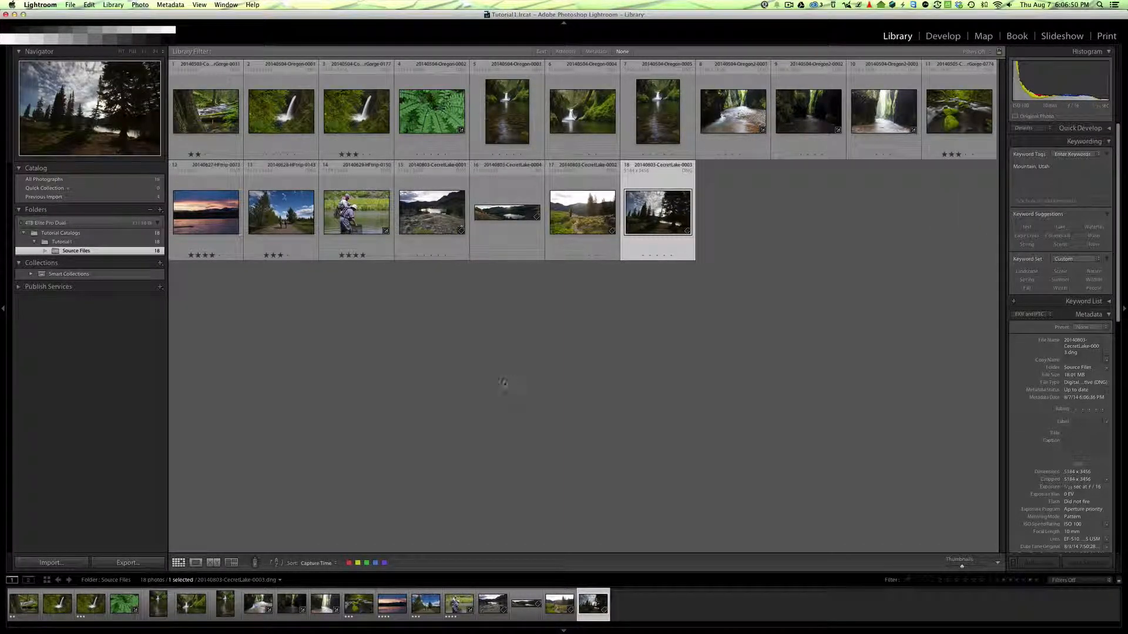
left_click(587, 424)
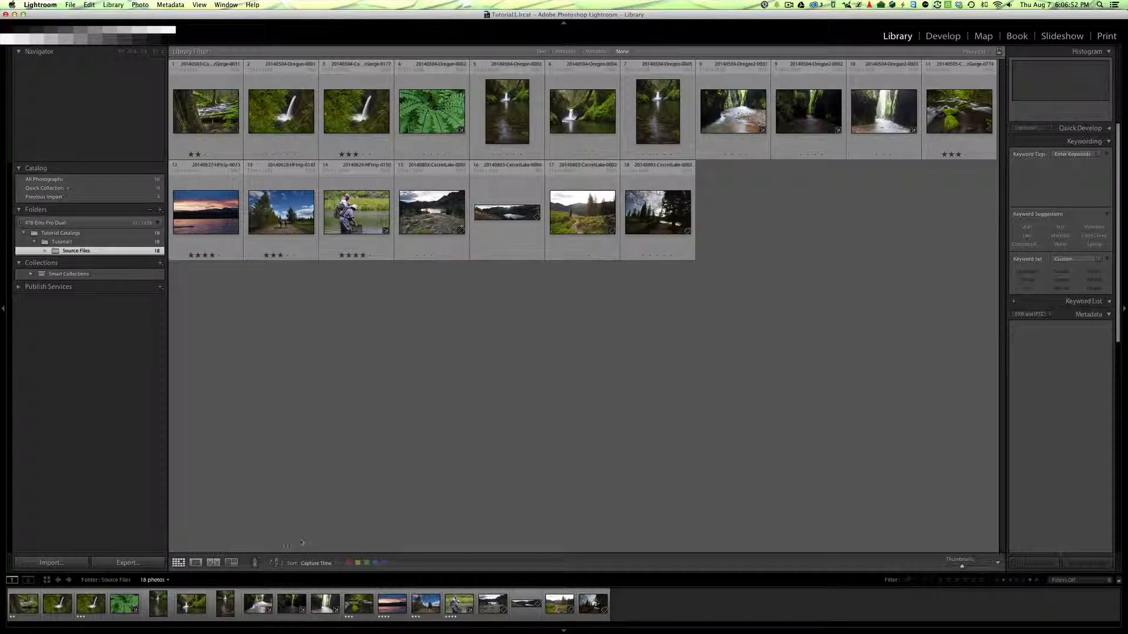
Step: Use the Painter tool with Label to apply the red colour label to photos 15 through 18
left_click(255, 565)
left_click(311, 563)
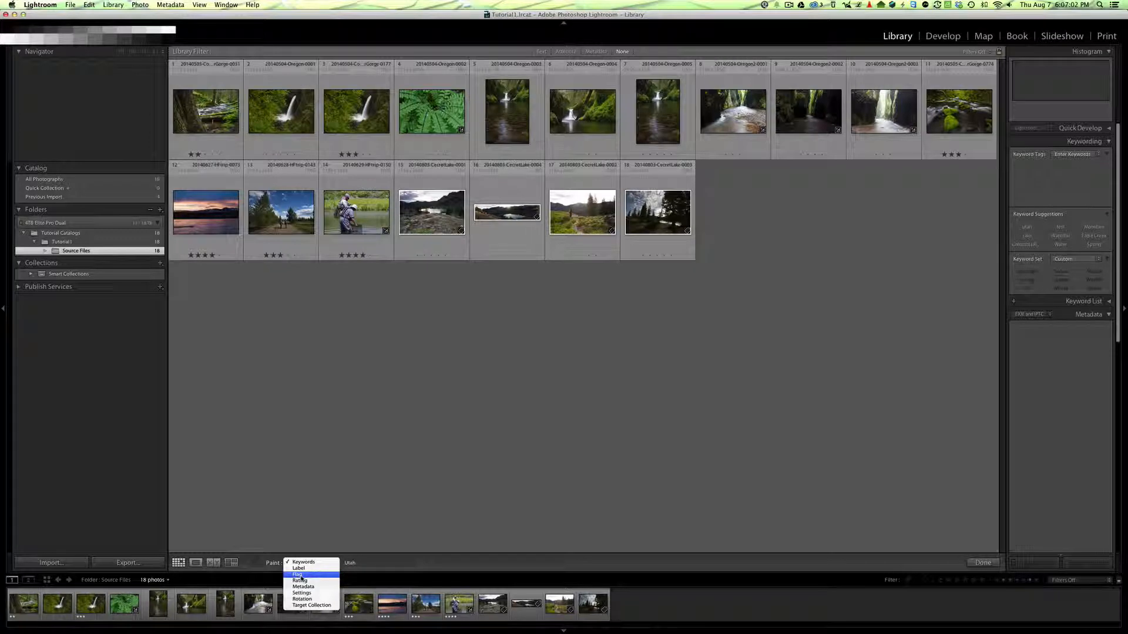
left_click(299, 568)
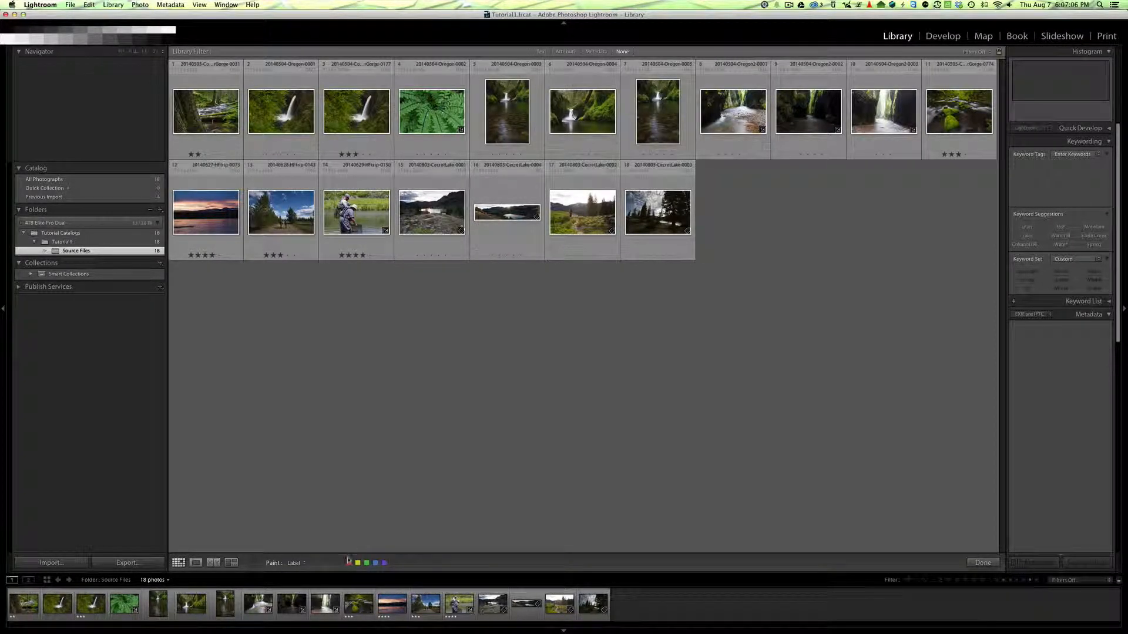
left_click(348, 563)
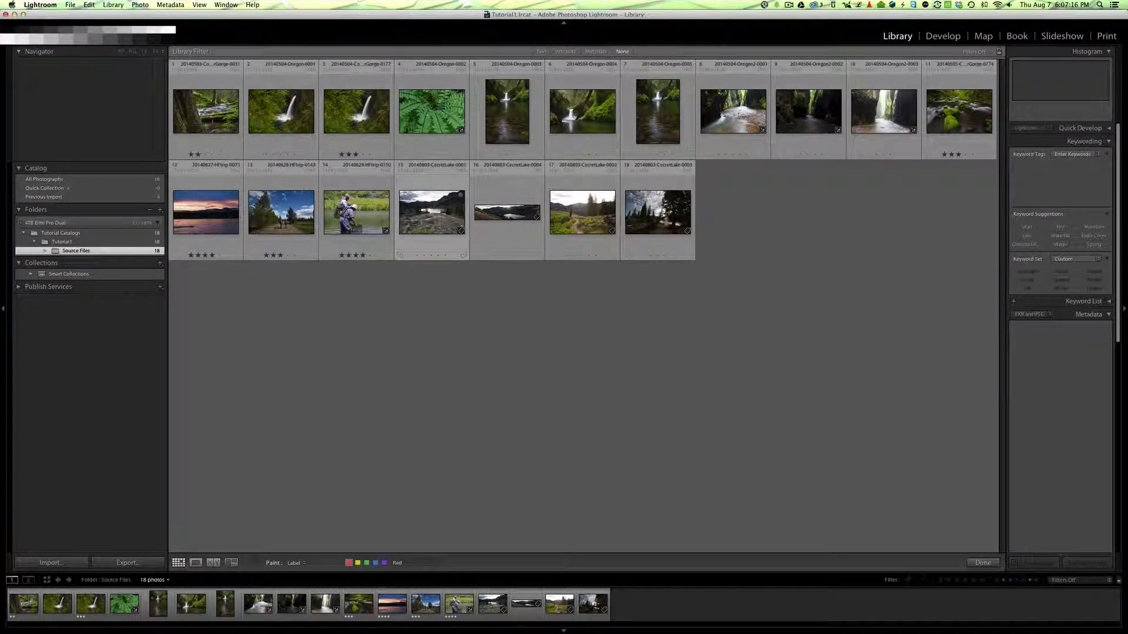
mouse_move(432, 211)
left_mouse_down()
mouse_move(657, 211)
mouse_move(644, 284)
left_mouse_up()
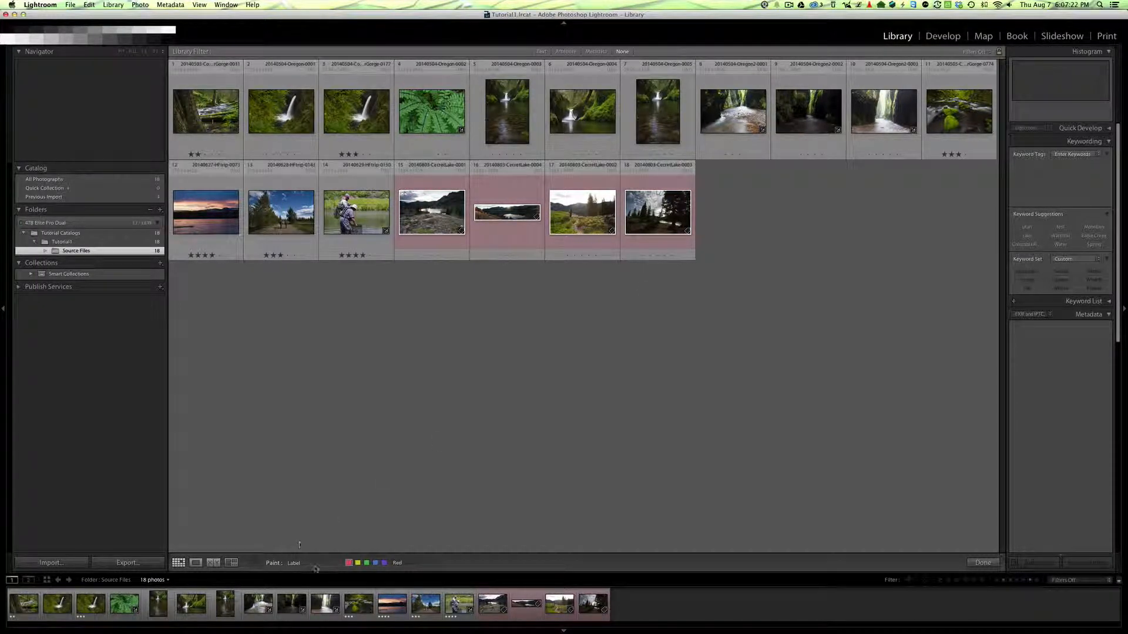
Step: Set the Painter to Rating and paint five stars onto photos 15 through 18 and photo 11
left_click(304, 564)
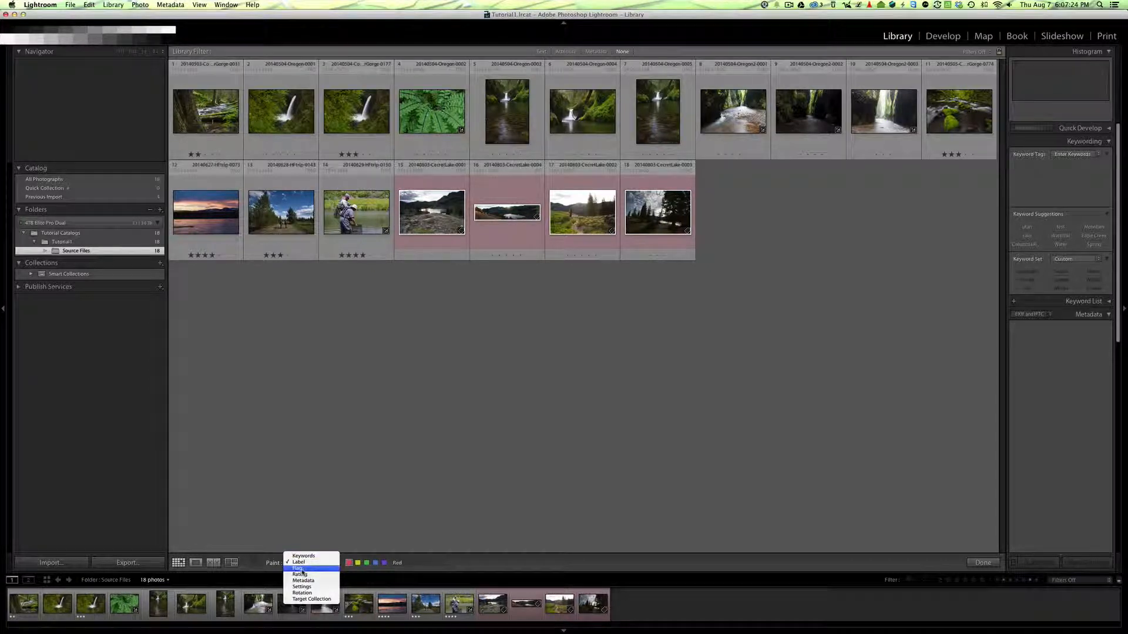
left_click(301, 576)
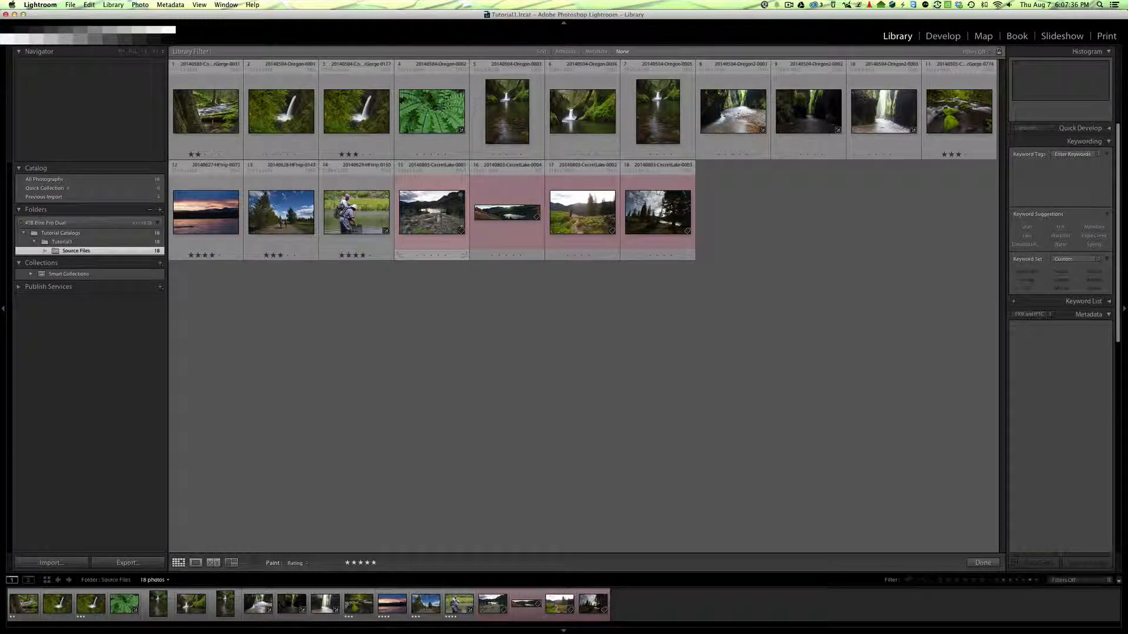
left_click(435, 220)
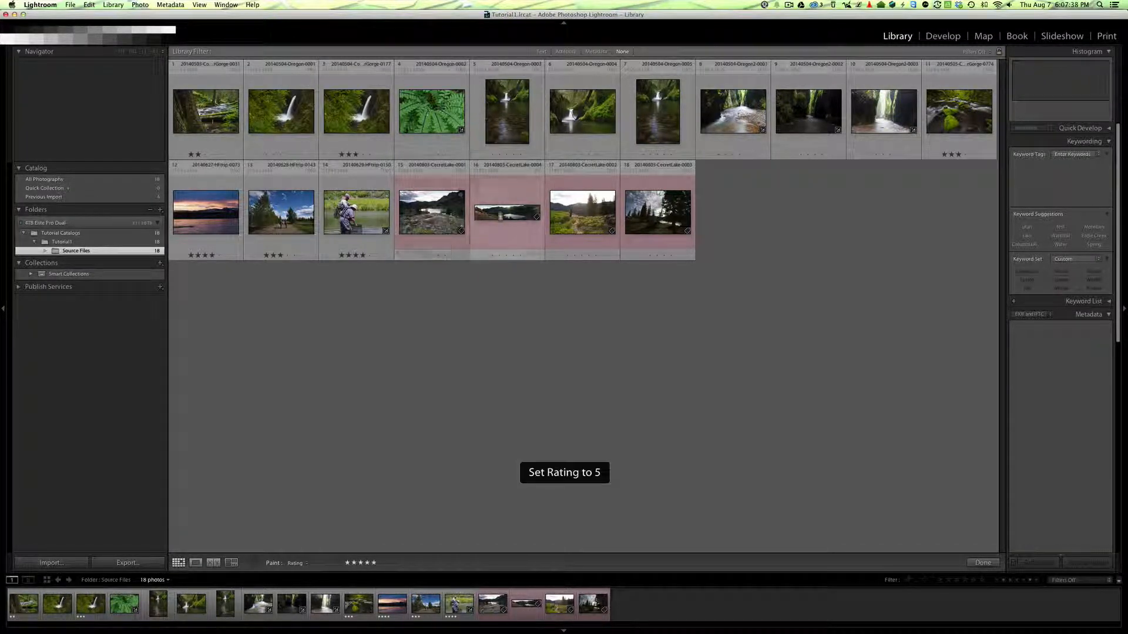
left_click(505, 216)
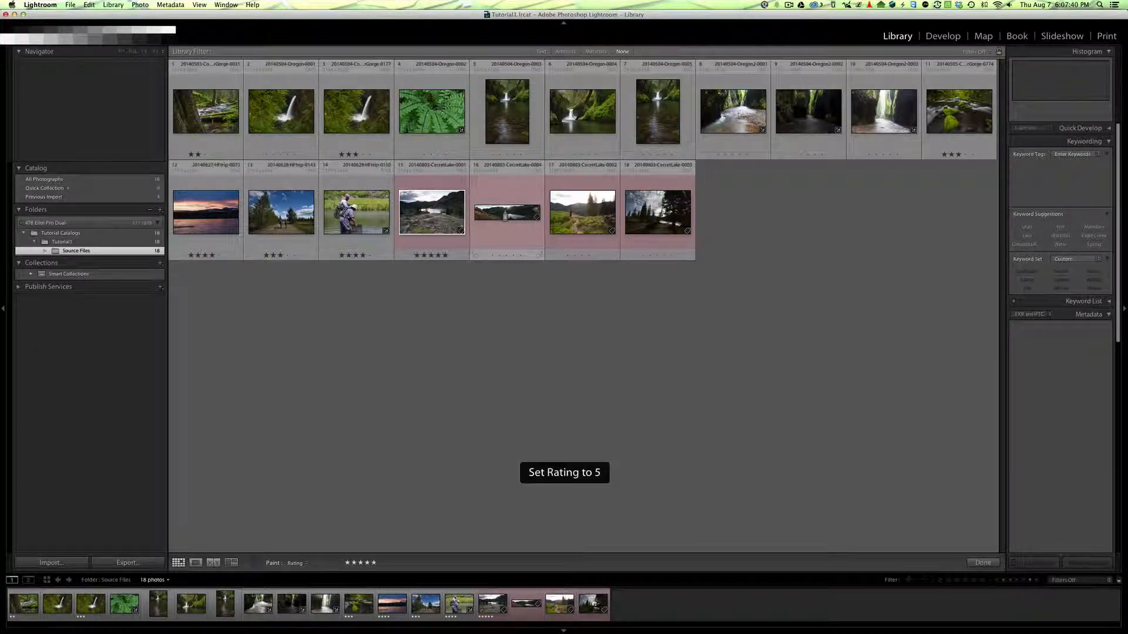
left_click(571, 219)
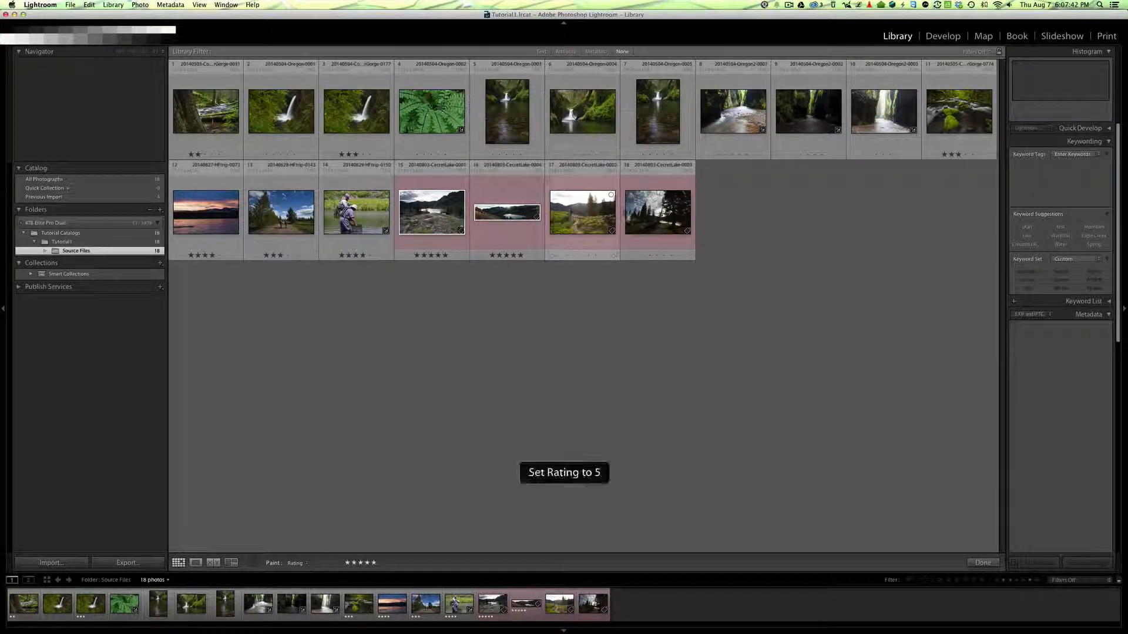
left_click(632, 217)
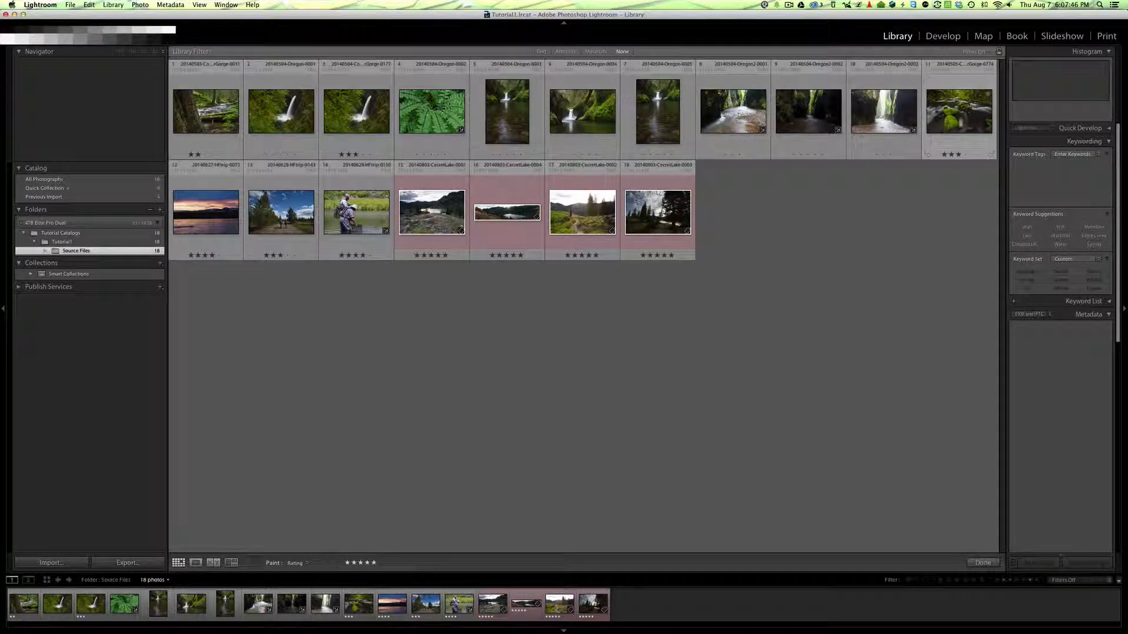
left_click(958, 134)
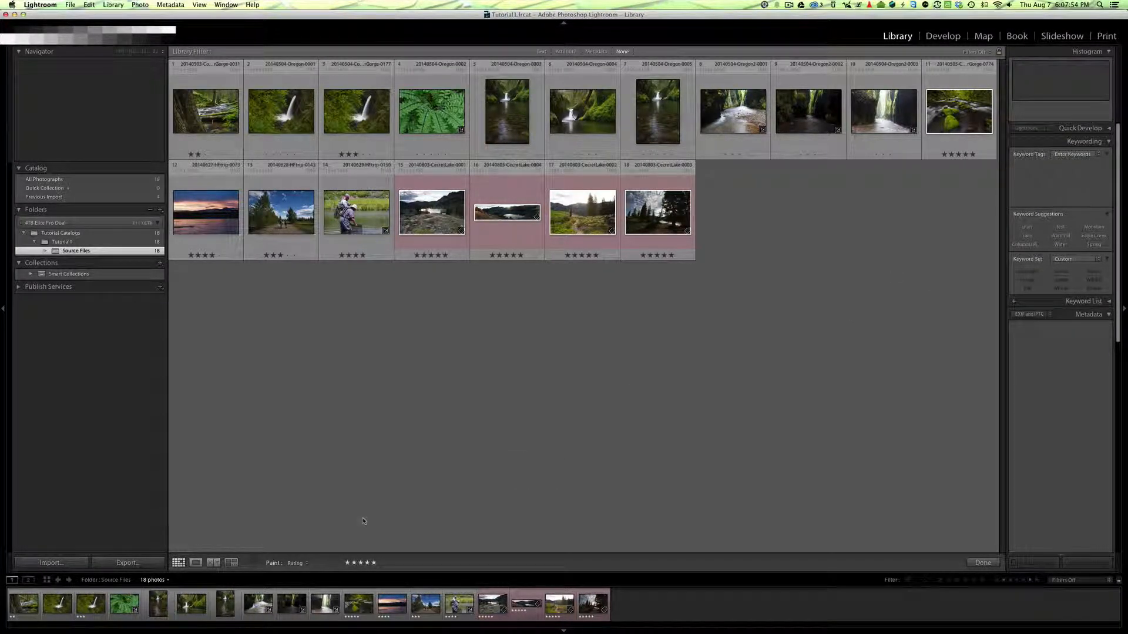
Step: Set the Painter to Metadata and check which metadata presets are available to paint
left_click(298, 563)
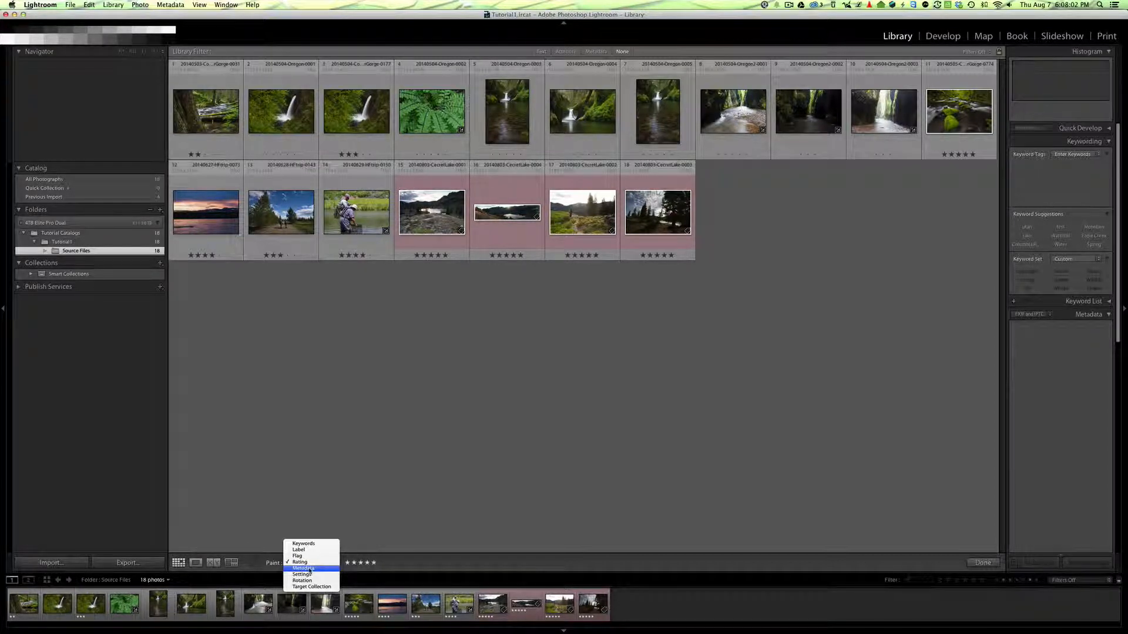
left_click(311, 569)
left_click(371, 562)
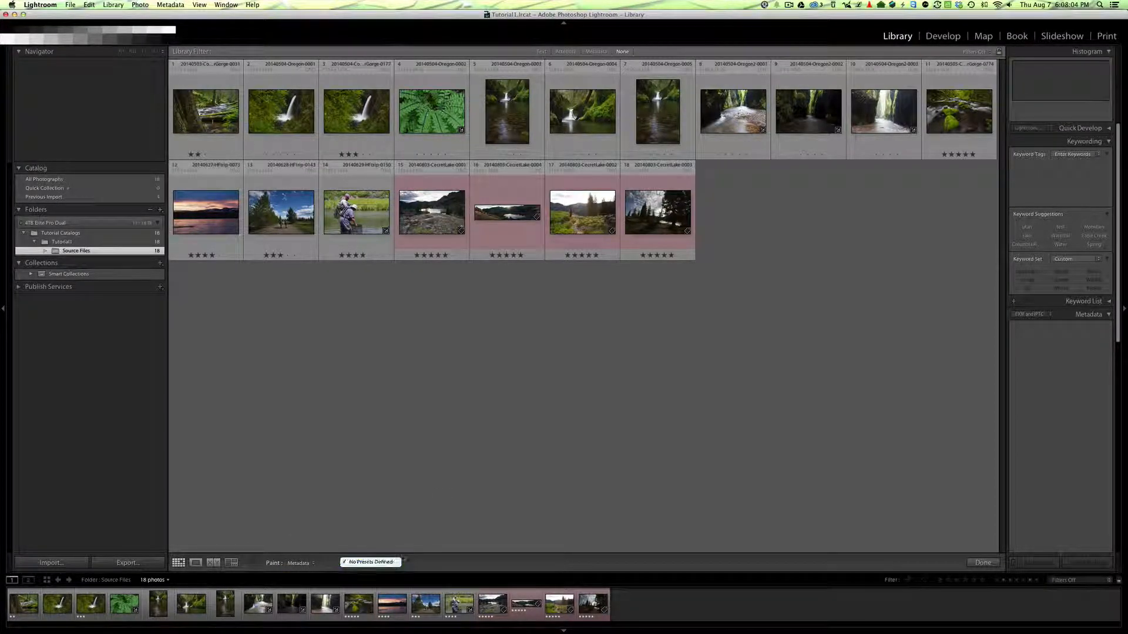
Step: Switch the Painter to Settings, look through its preset groups including the Lightroom B&W Filter Presets, and finish painting
left_click(310, 566)
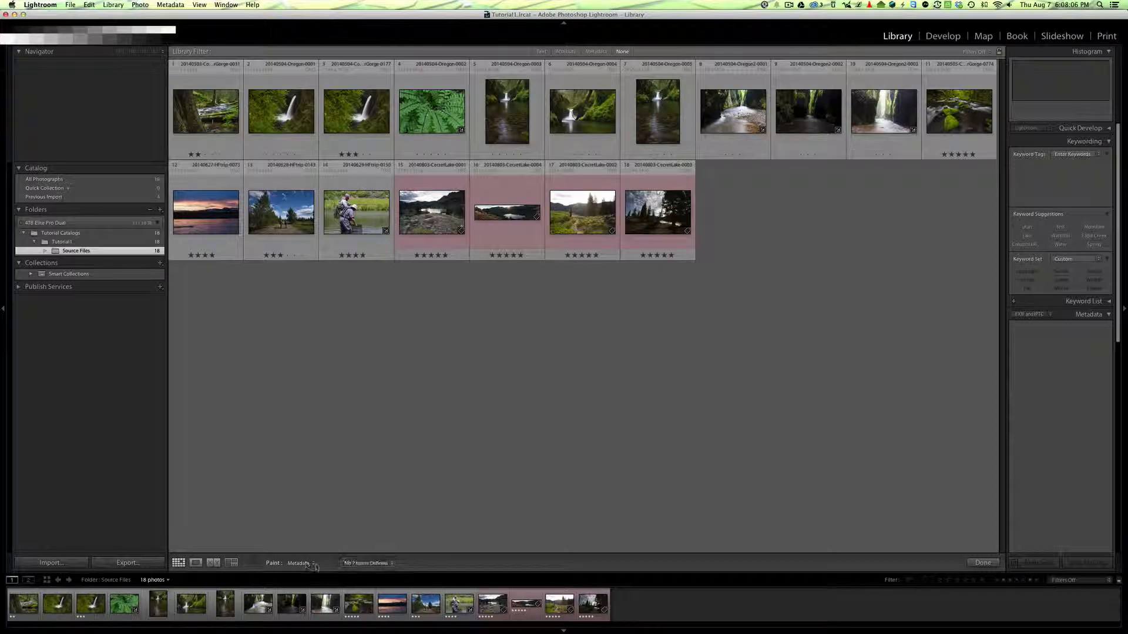
left_click(308, 572)
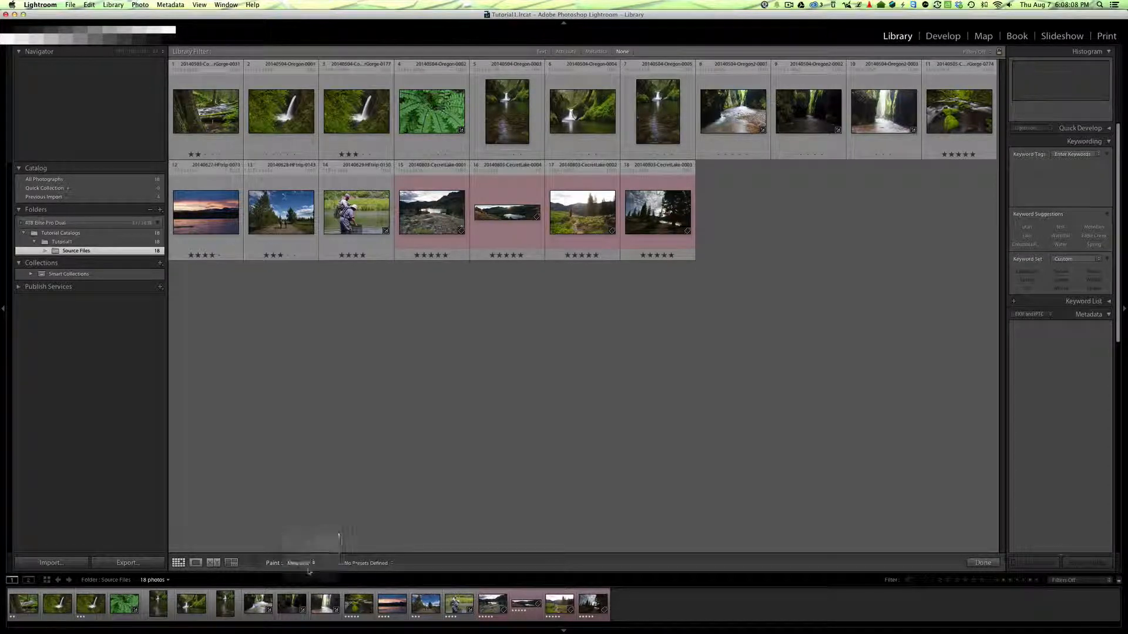
left_click(371, 564)
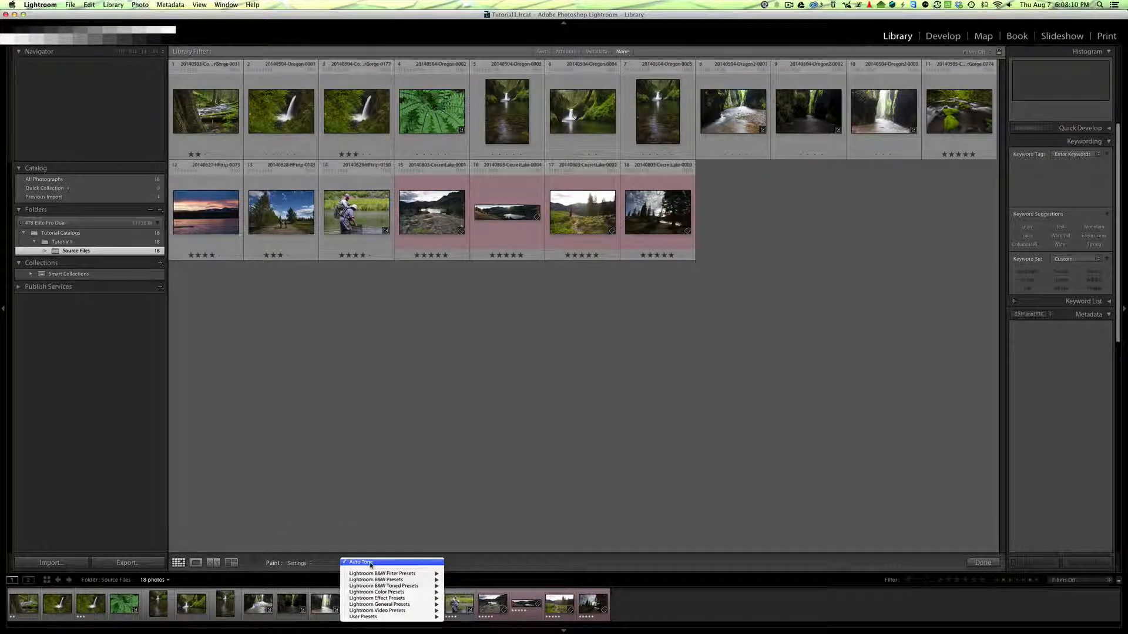
mouse_move(368, 575)
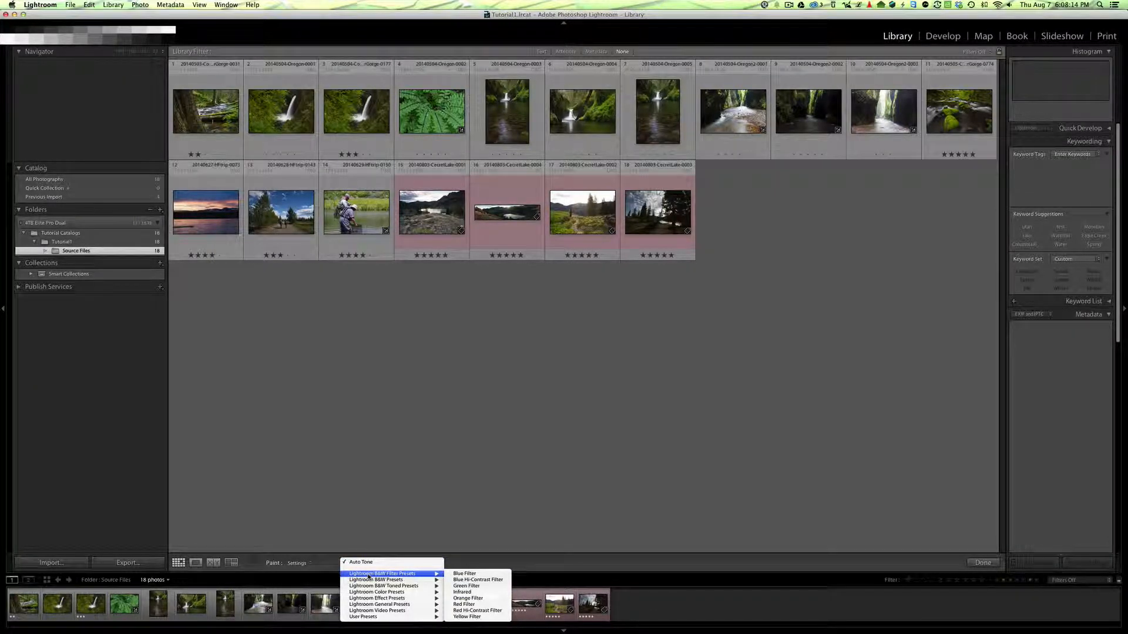
left_click(474, 340)
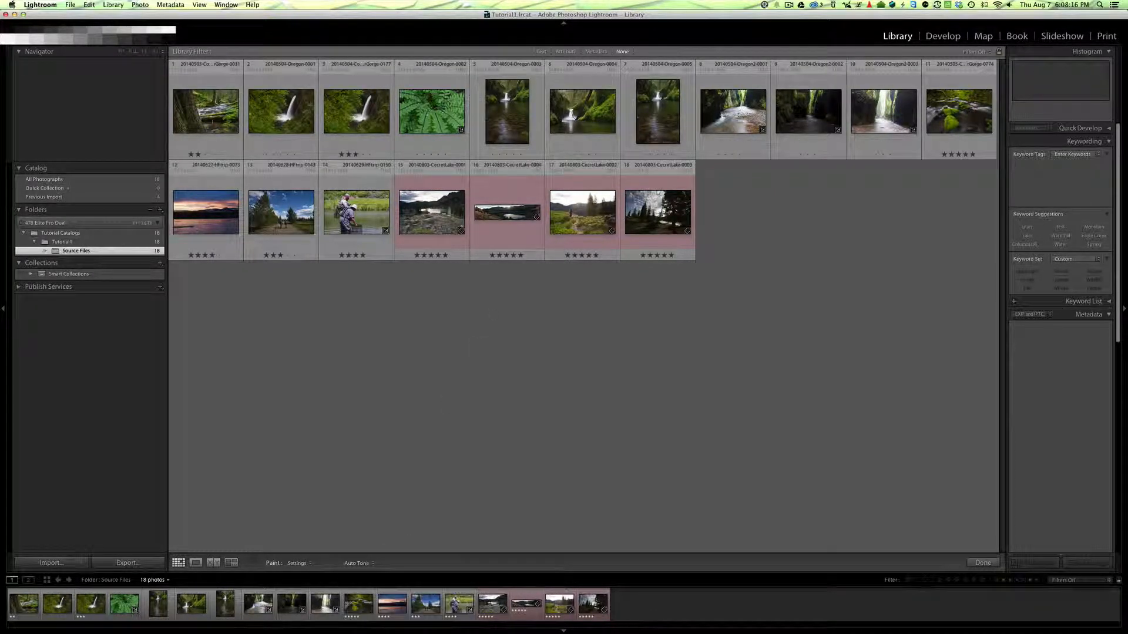
left_click(983, 563)
Step: Open photo 15 in Develop, examine its Basic and Lens Corrections settings, and return to the Library grid
double_click(442, 216)
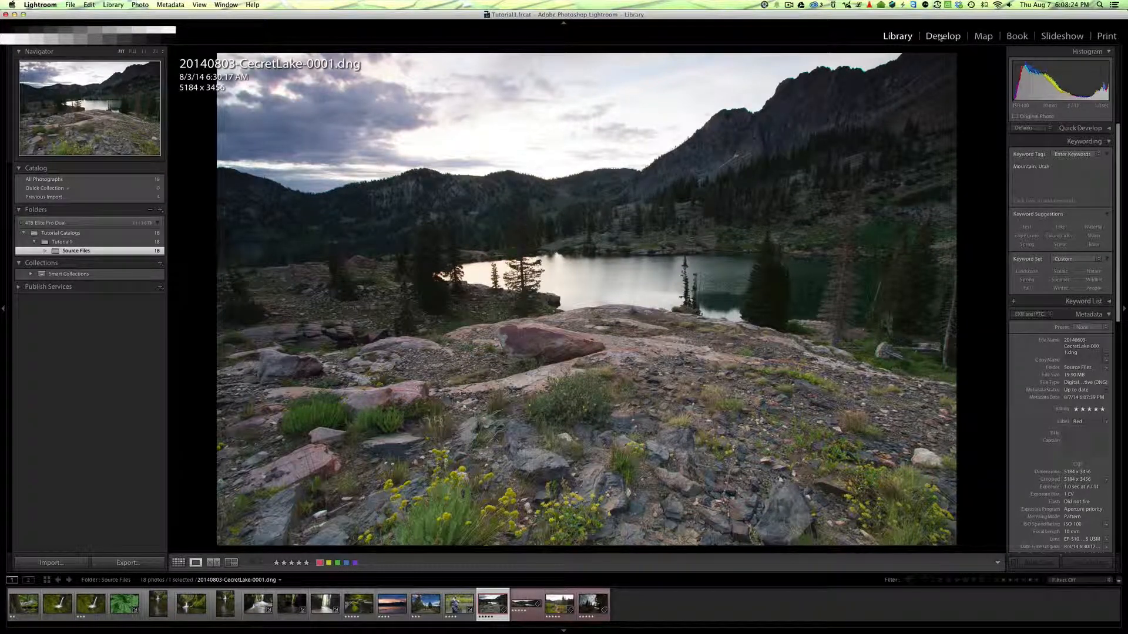
left_click(941, 36)
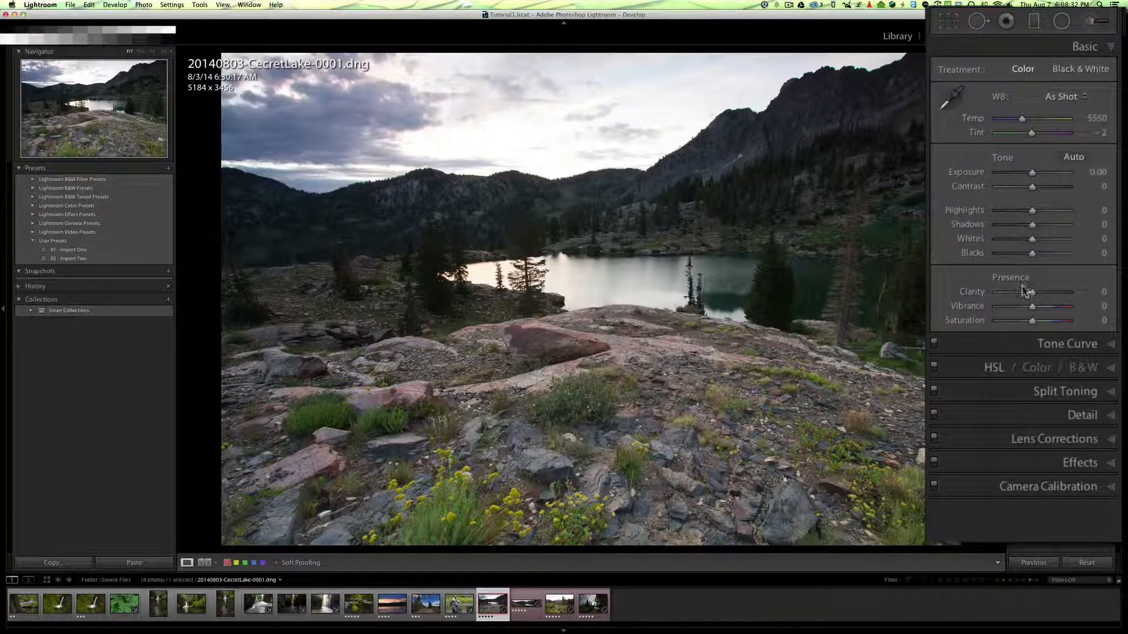
left_click(1019, 441)
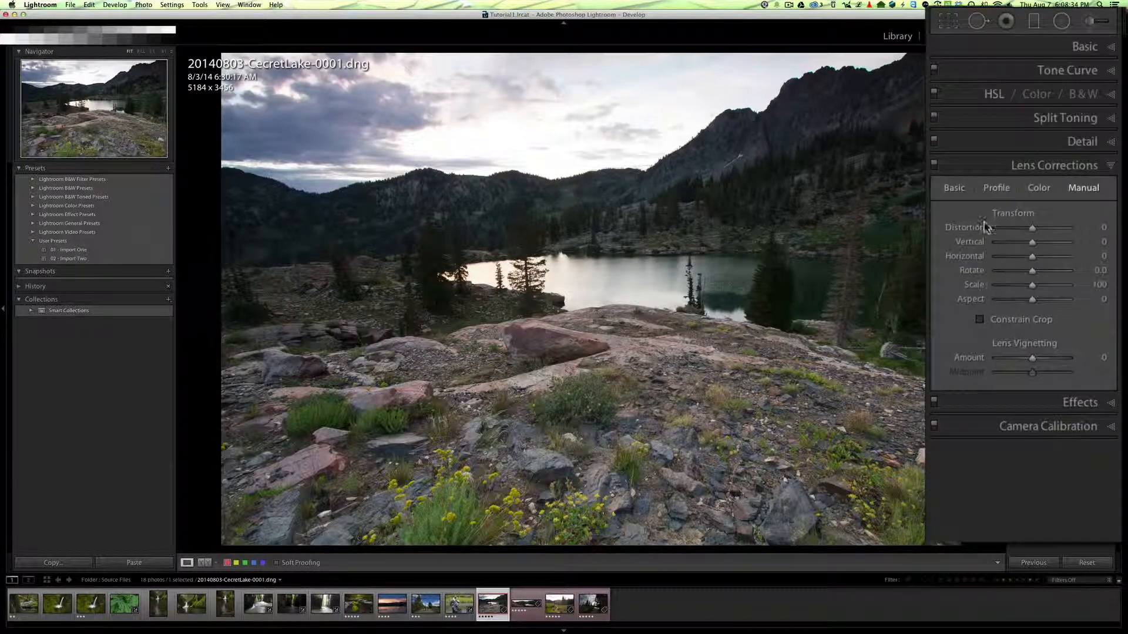
left_click(952, 188)
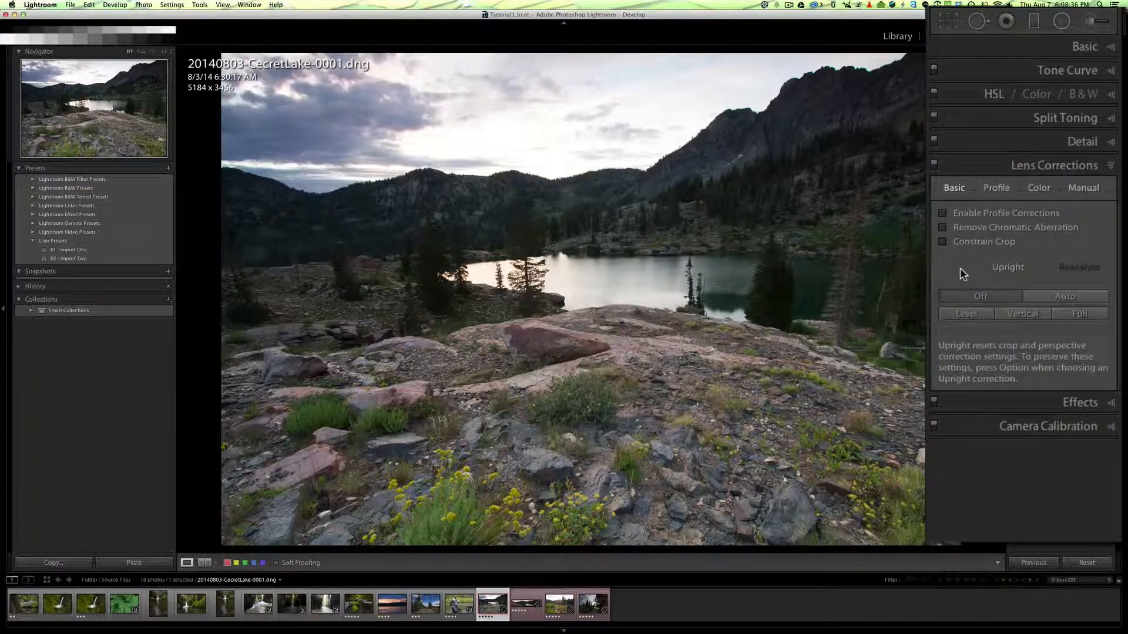
left_click(899, 36)
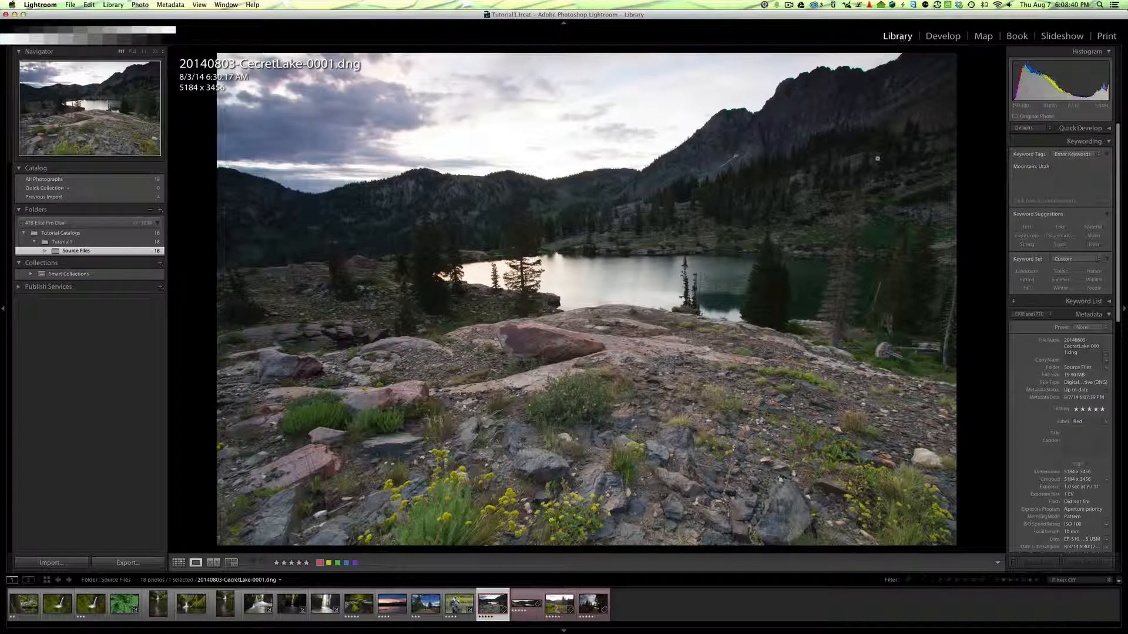
key("g")
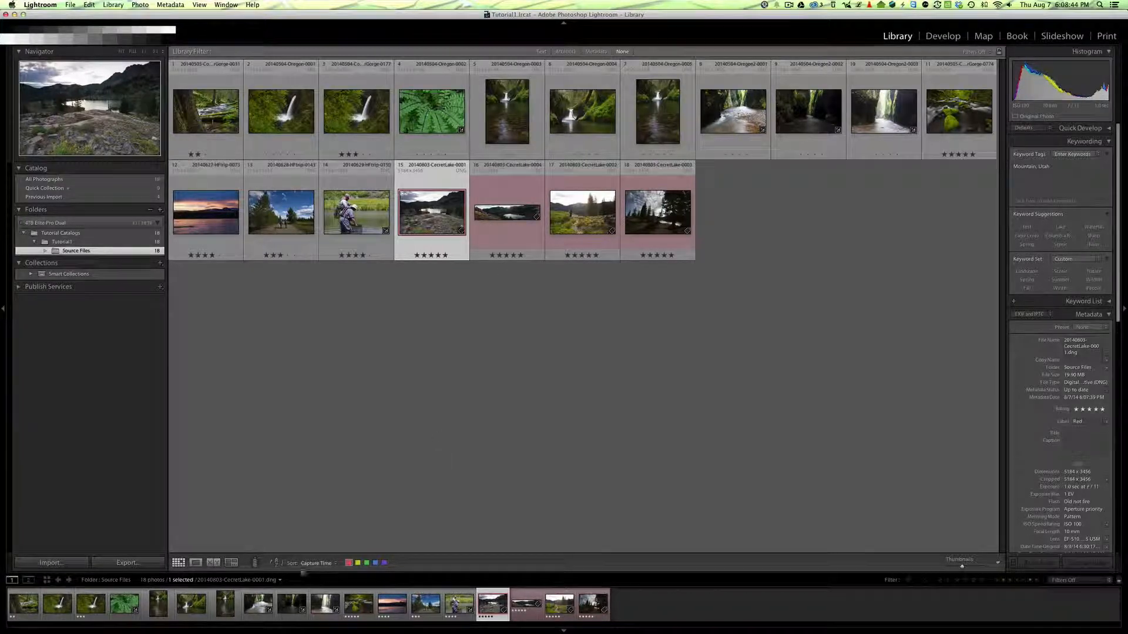
Step: Activate the Painter with Settings and choose the user preset 01 - Import One
left_click(255, 563)
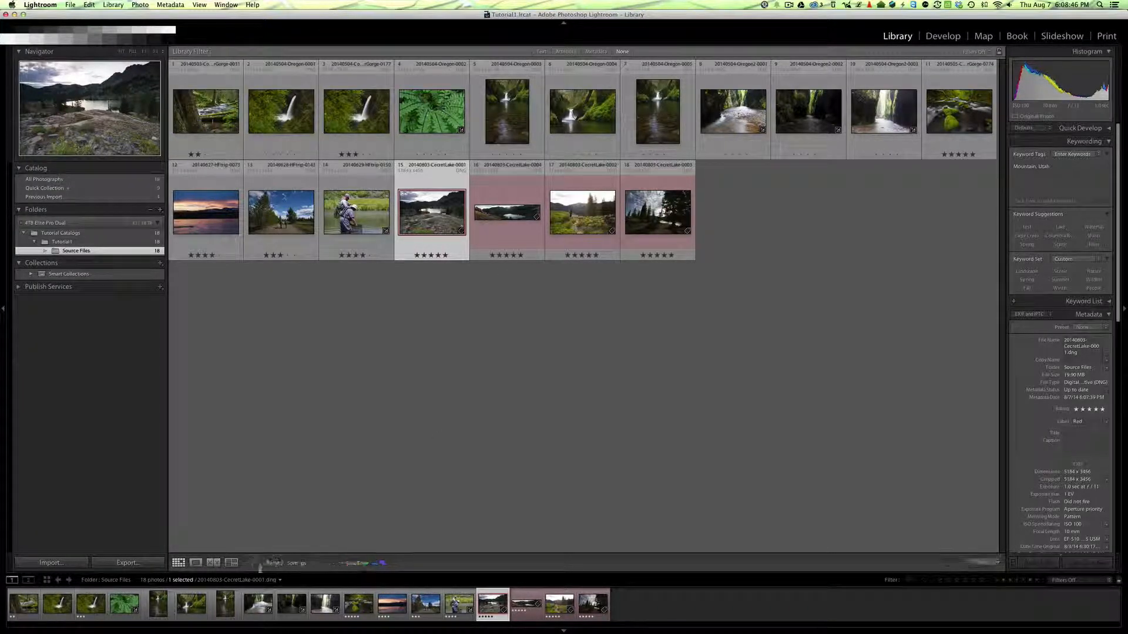
left_click(362, 564)
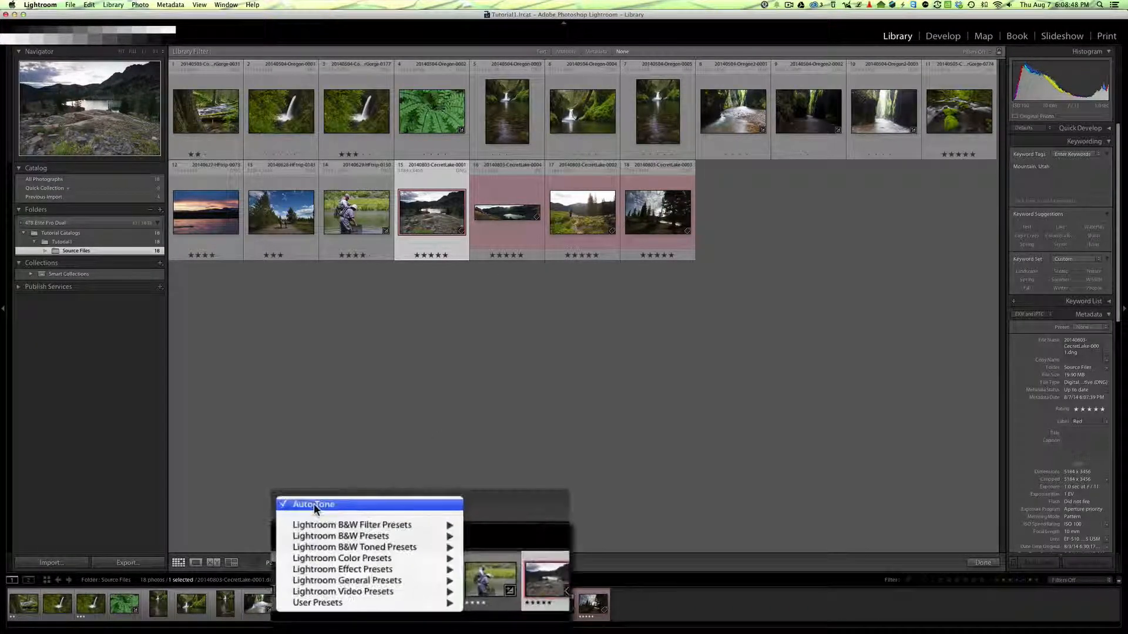
mouse_move(332, 604)
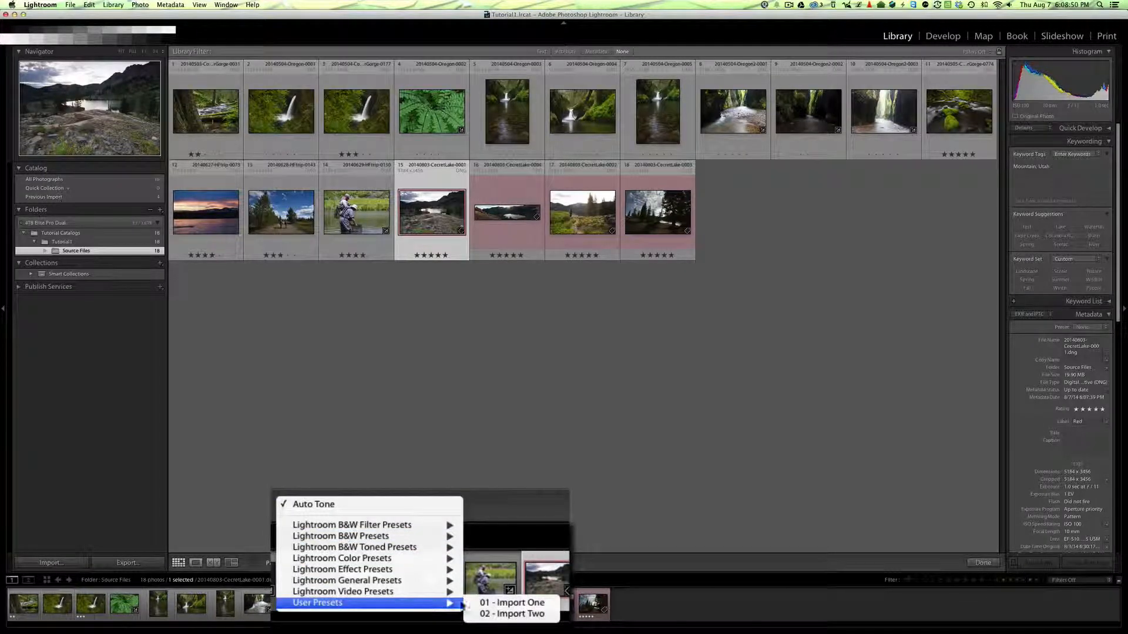
left_click(520, 604)
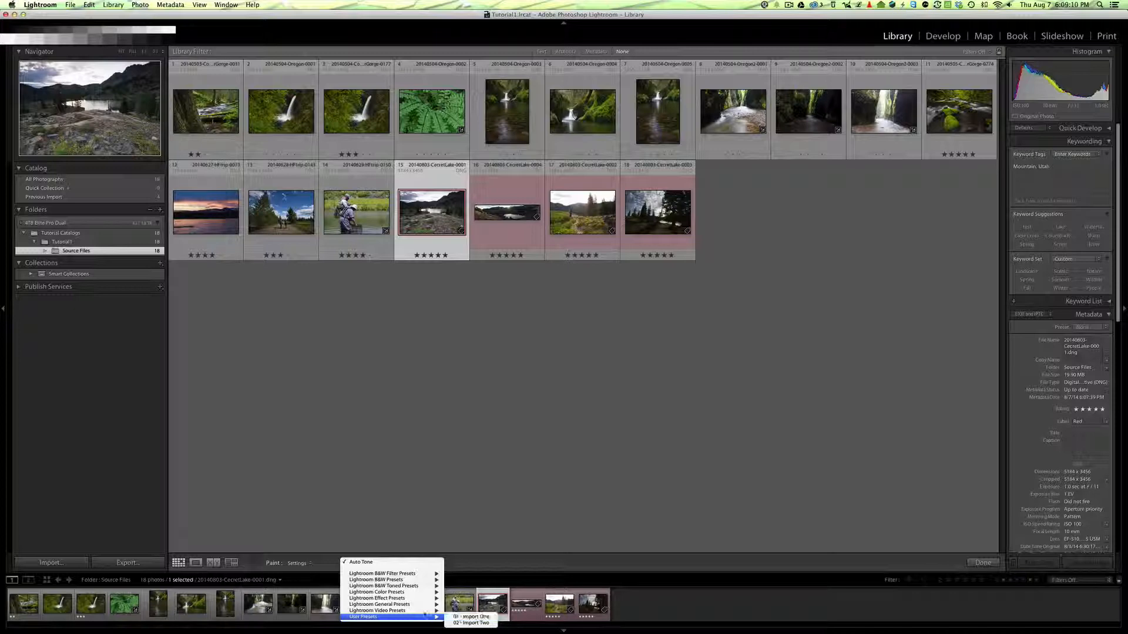
left_click(272, 568)
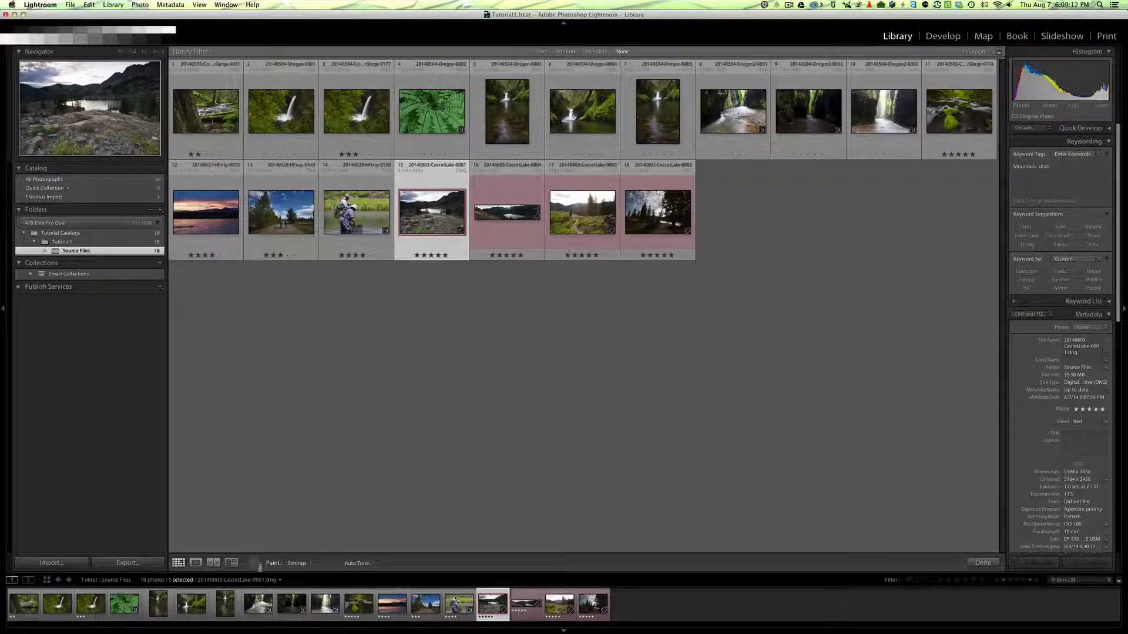
left_click(304, 564)
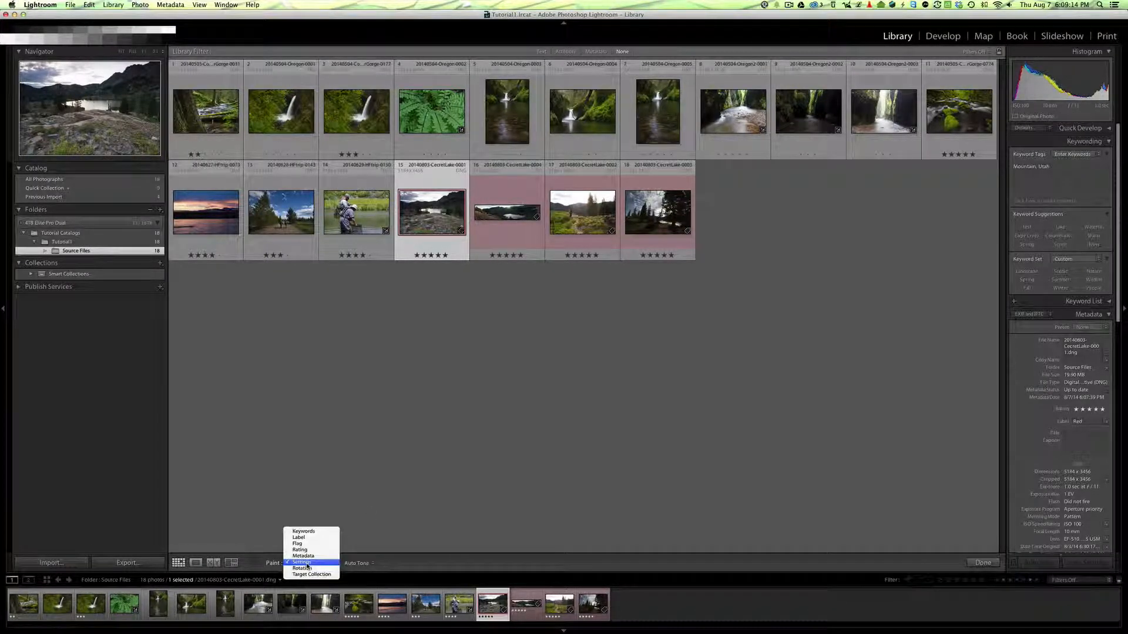
left_click(309, 564)
left_click(370, 564)
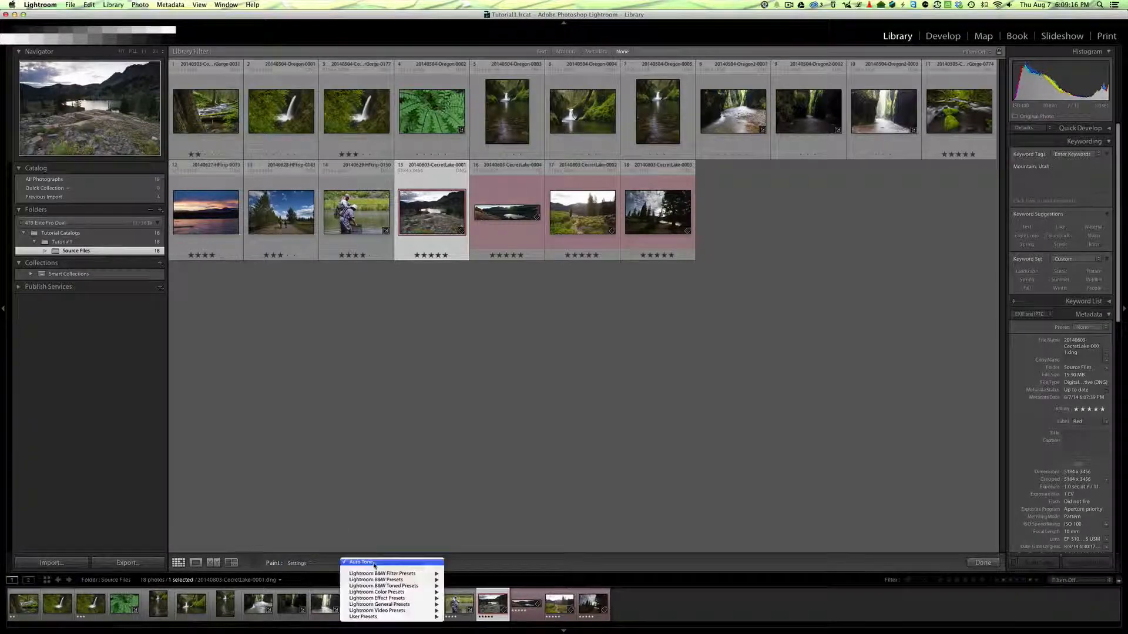
mouse_move(378, 618)
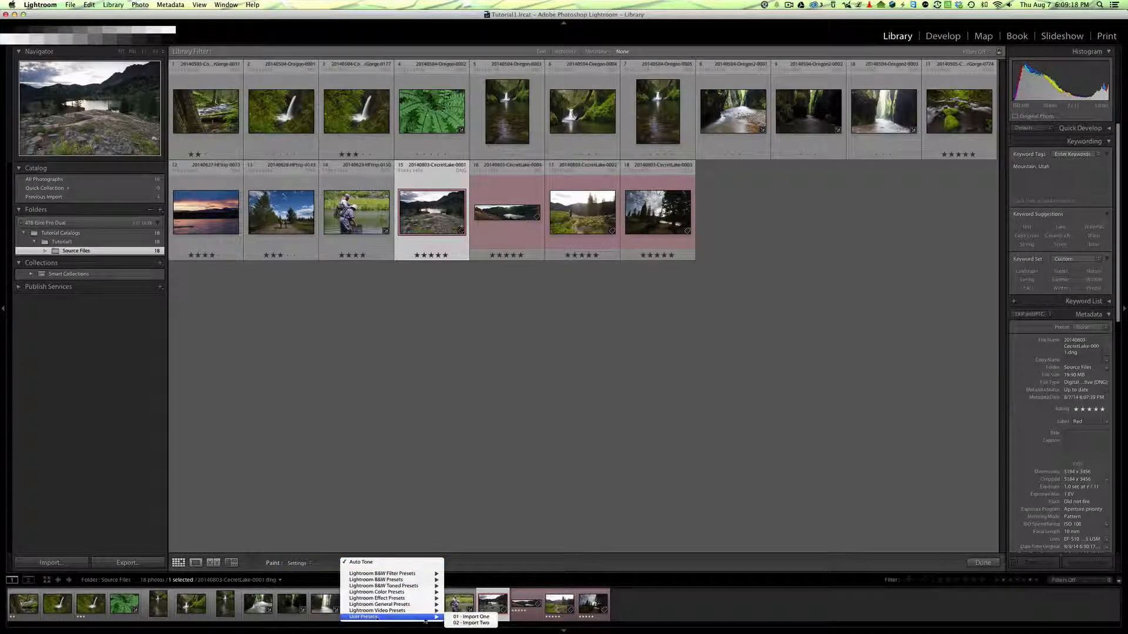
left_click(470, 617)
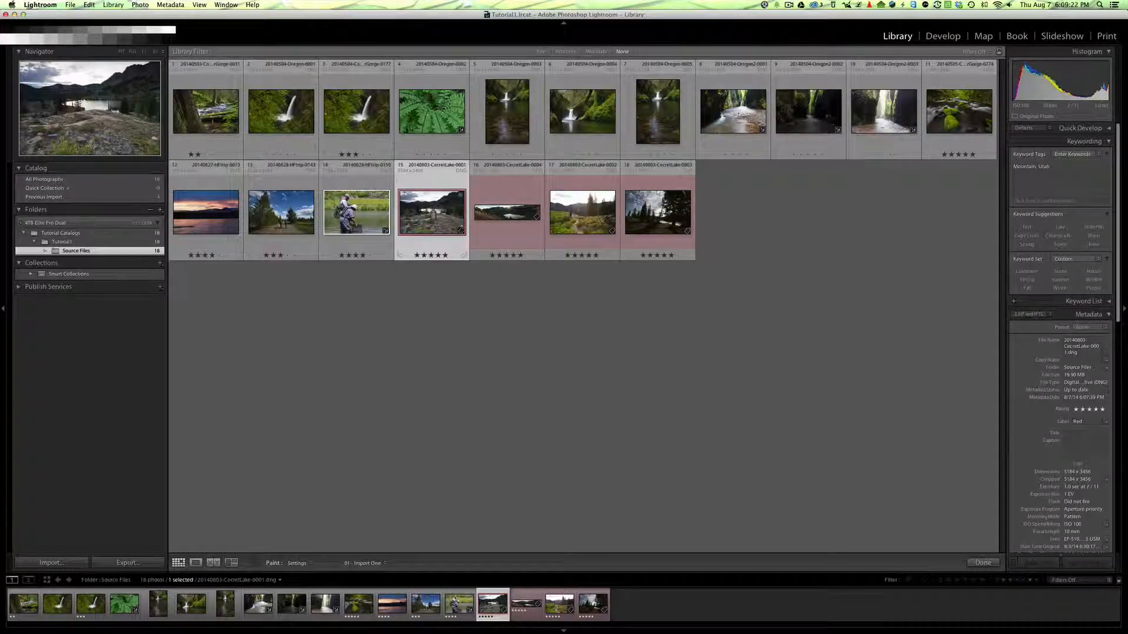
Step: Paint the 01 - Import One preset onto photos 15, 17 and 18, and finish painting
left_click(460, 193)
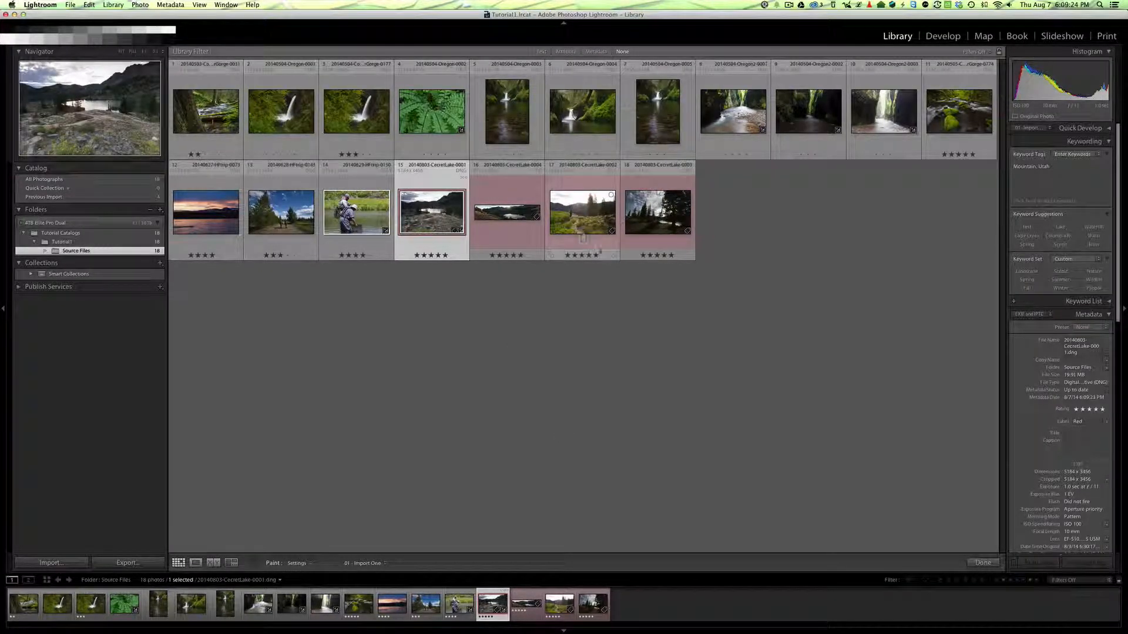
left_click(611, 197)
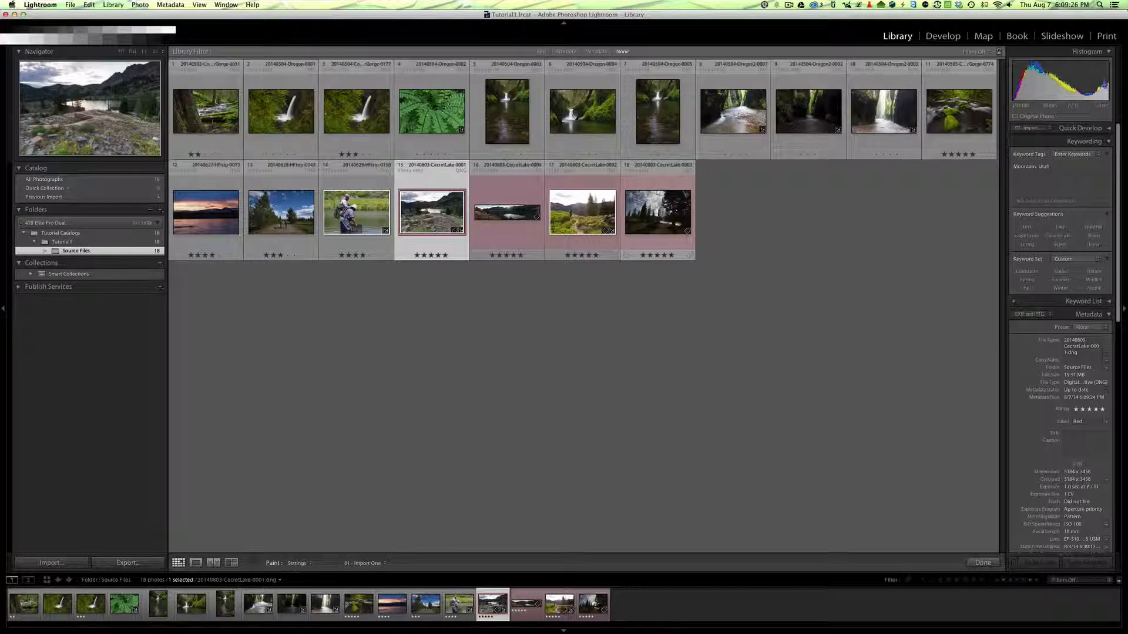
left_click(658, 210)
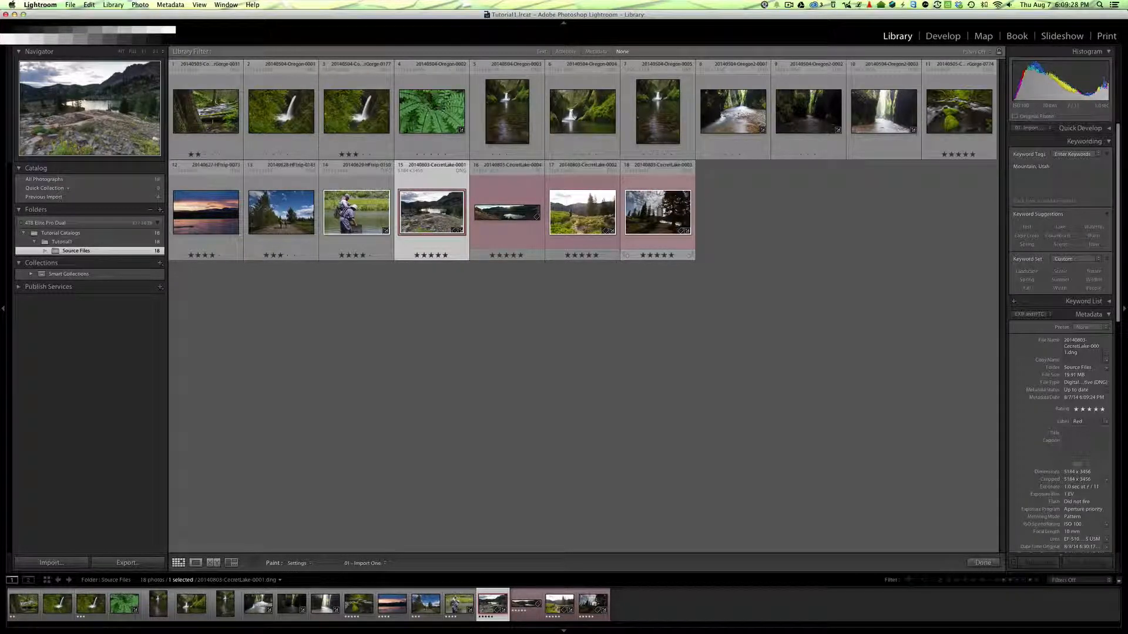
left_click(984, 563)
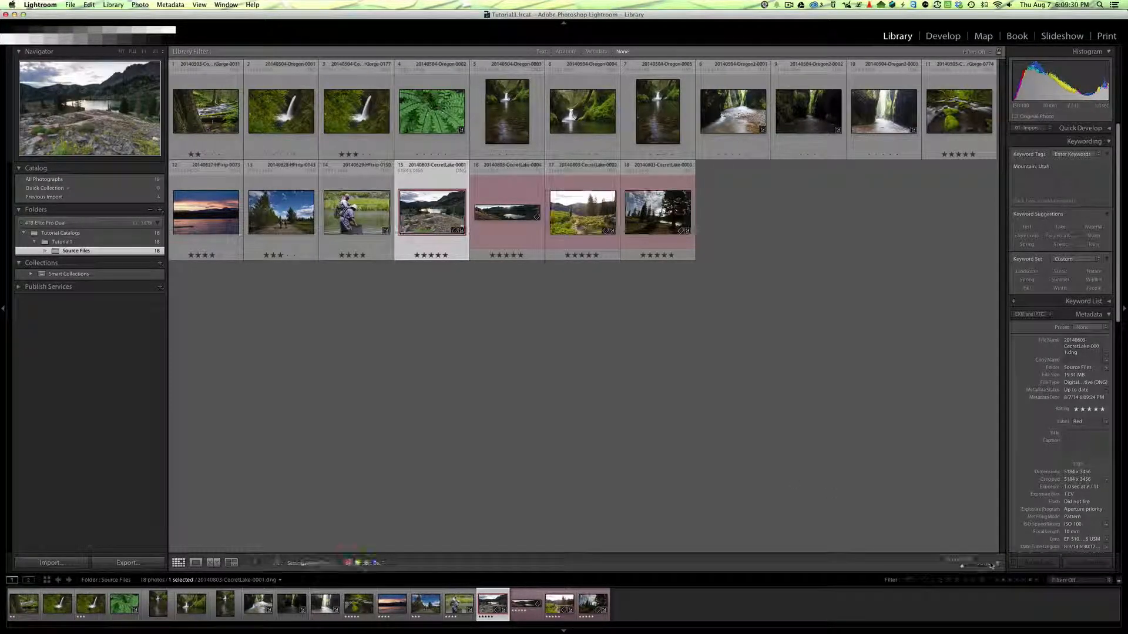
Step: Open photo 15 in Develop, examine the lens correction and Basic values applied by the preset, and return to the Library grid
double_click(428, 217)
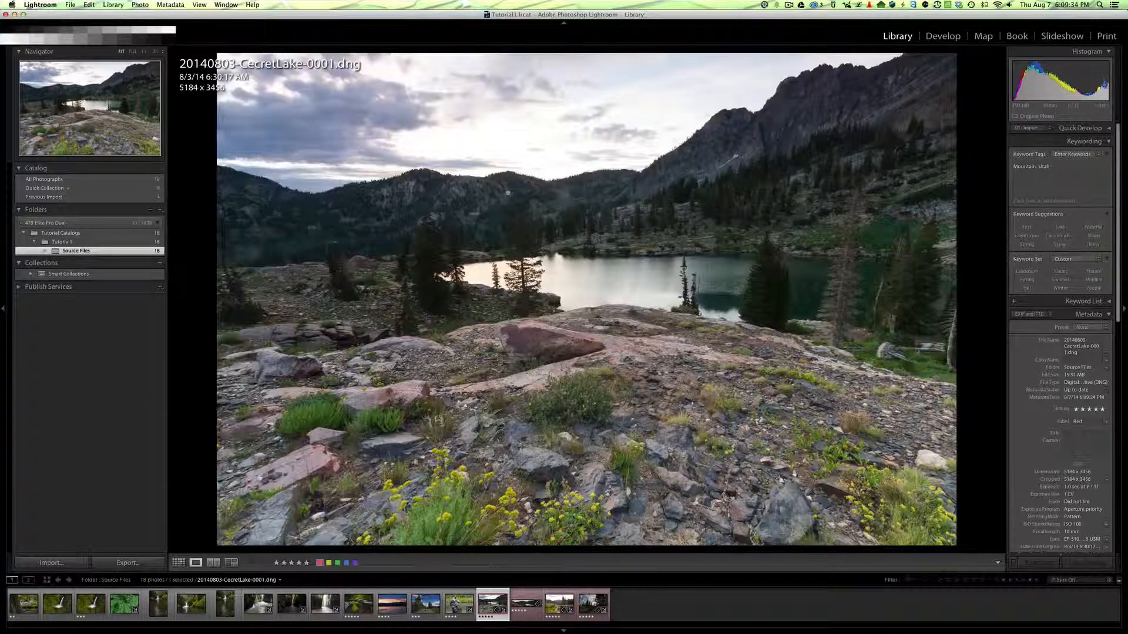
left_click(943, 36)
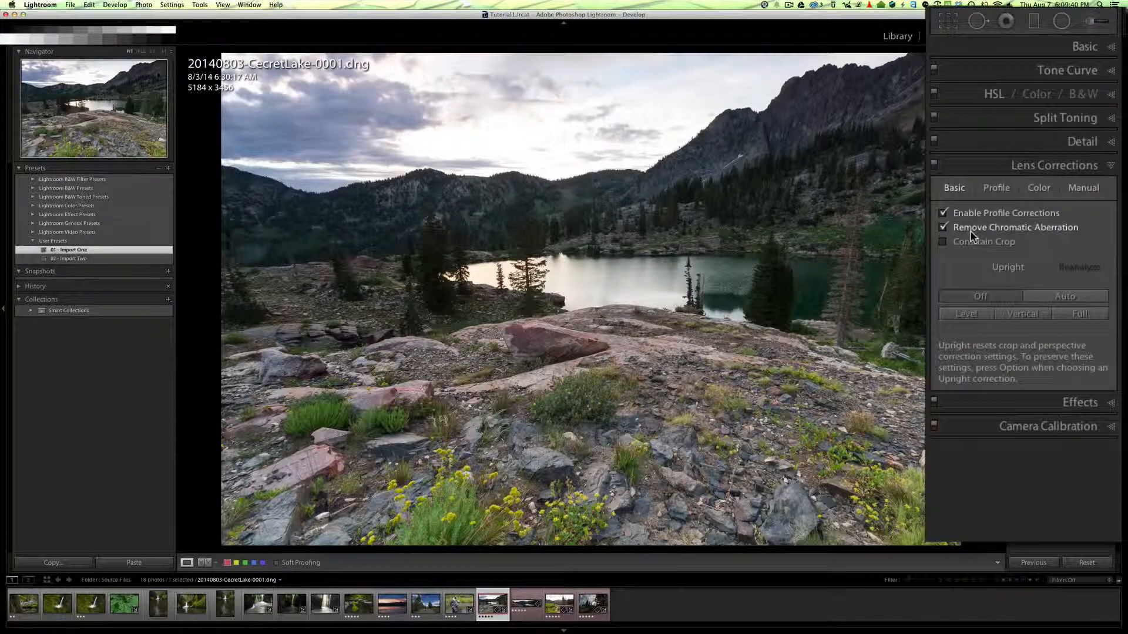
left_click(1042, 46)
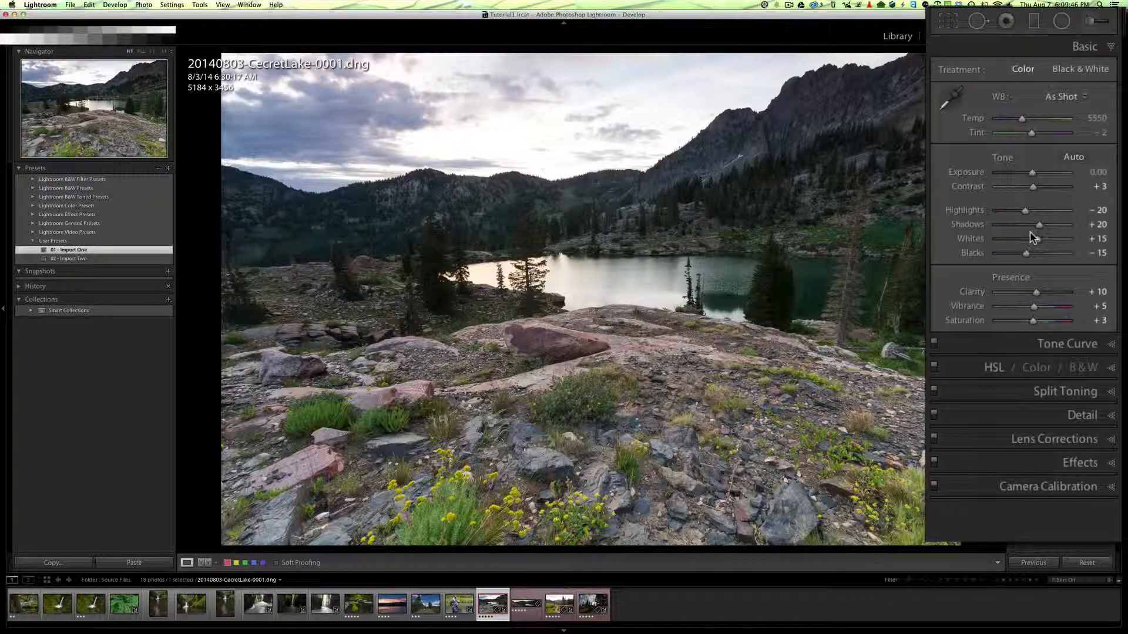
left_click(898, 36)
key("g")
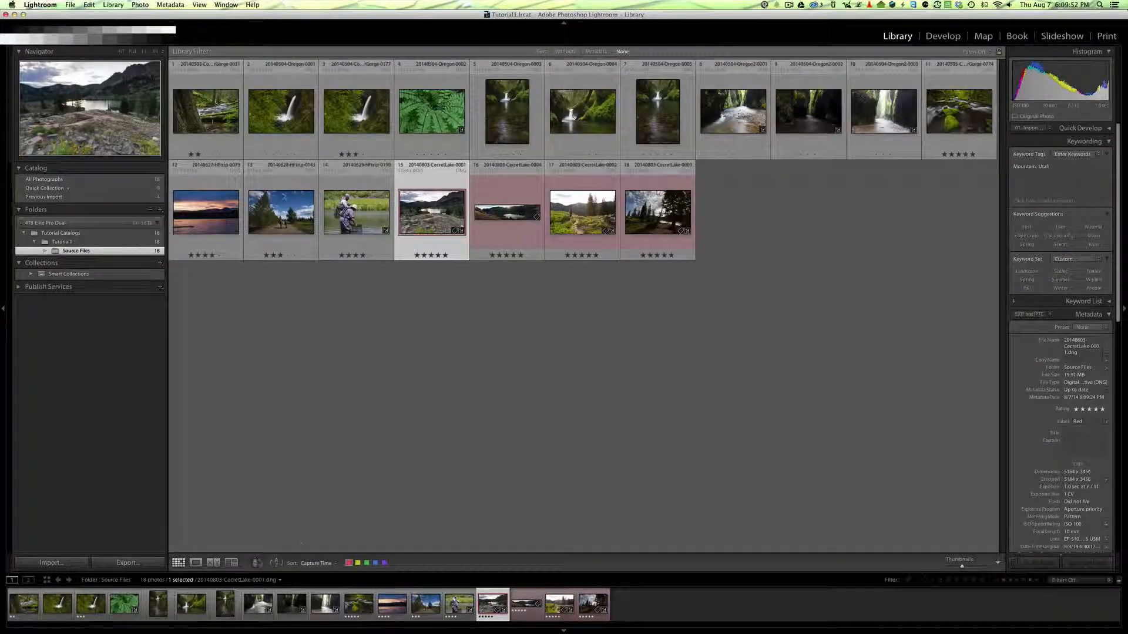
Step: Activate the Painter again, set it to Target Collection, and reopen the list of paint options
left_click(255, 563)
left_click(303, 563)
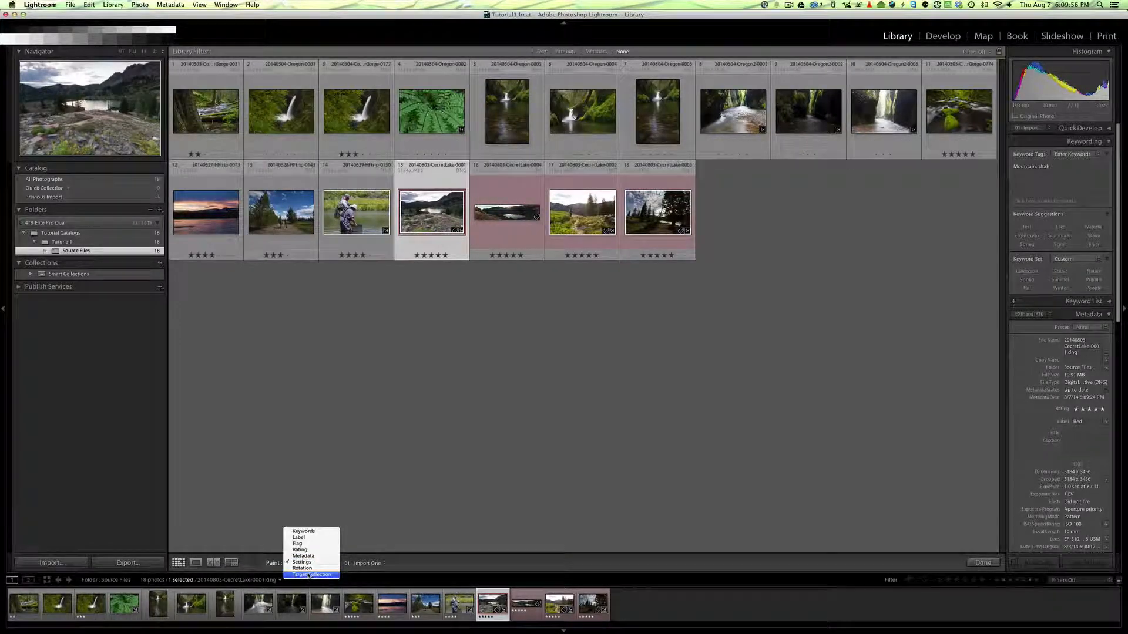
left_click(295, 418)
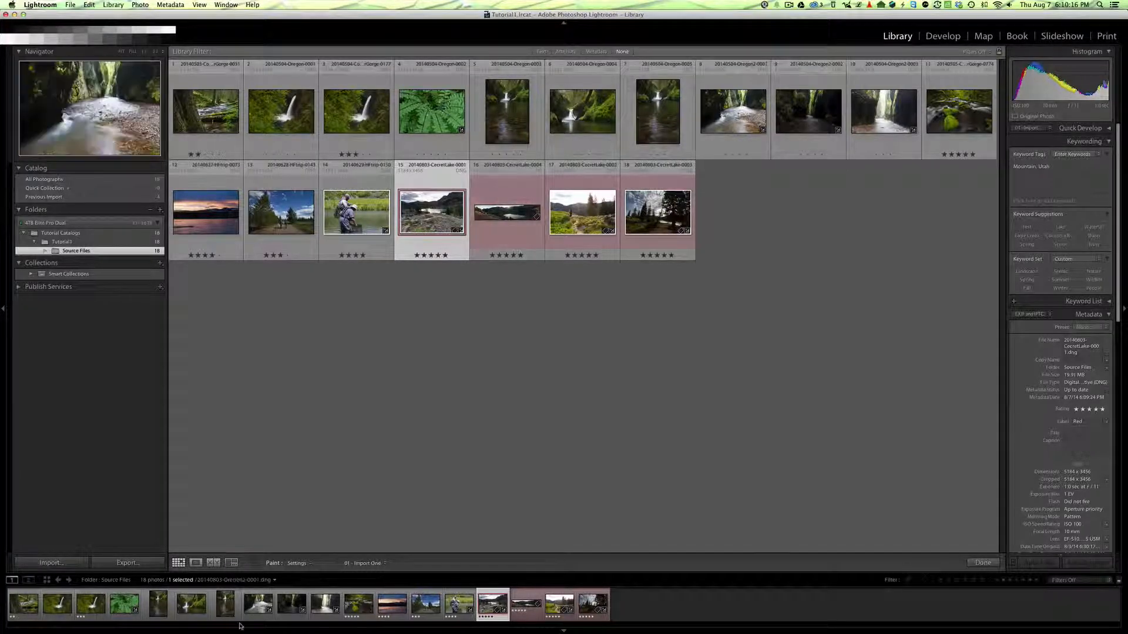
left_click(305, 564)
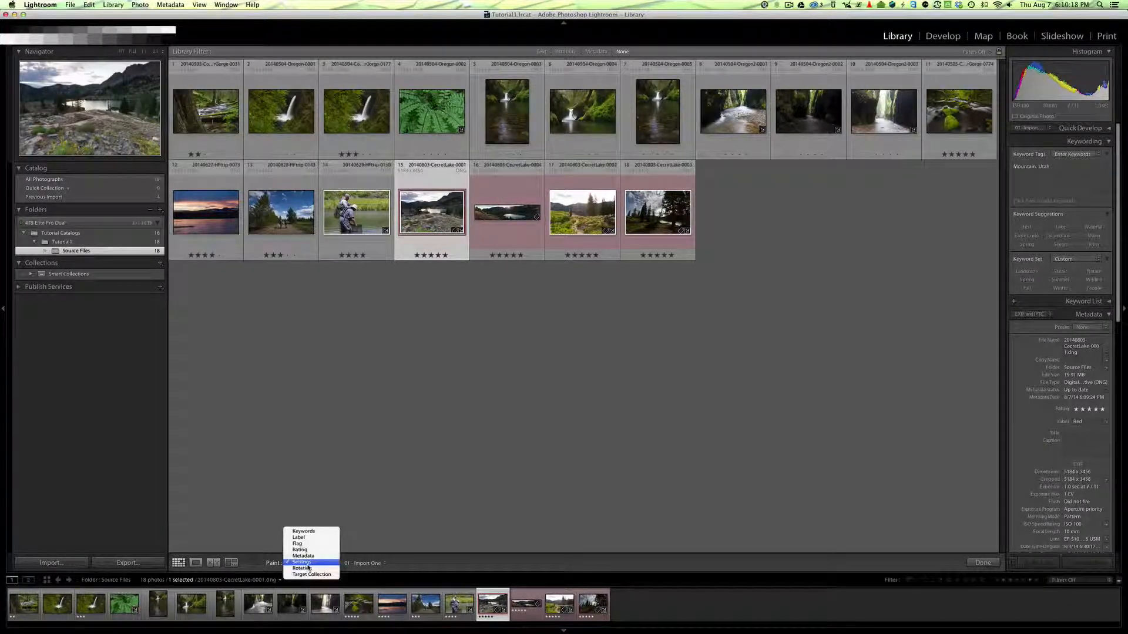
left_click(307, 575)
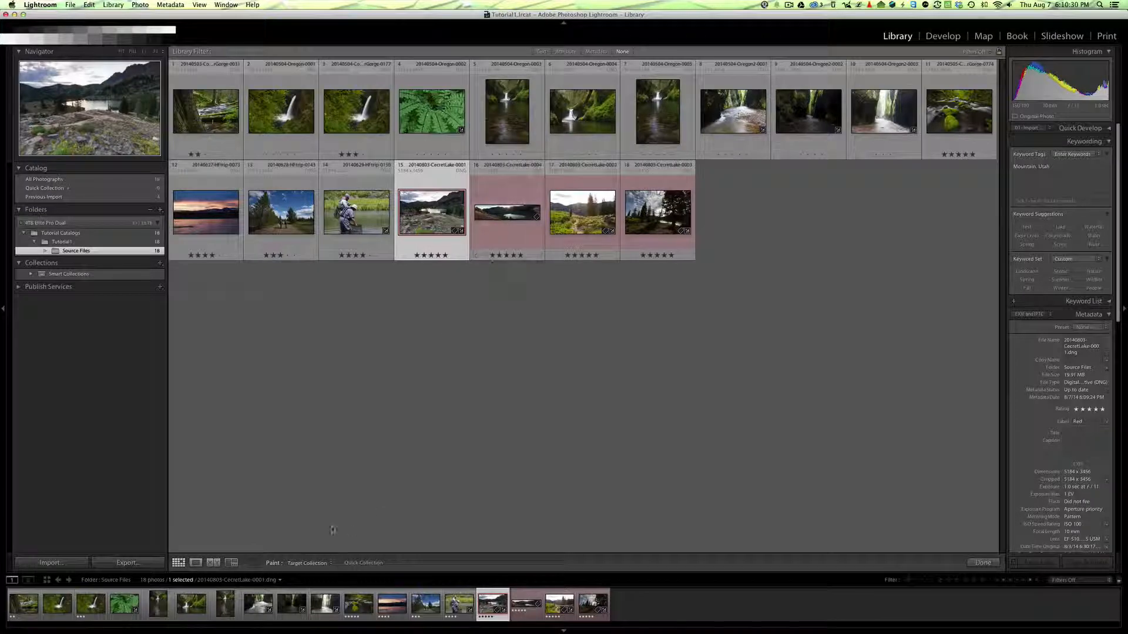
left_click(319, 563)
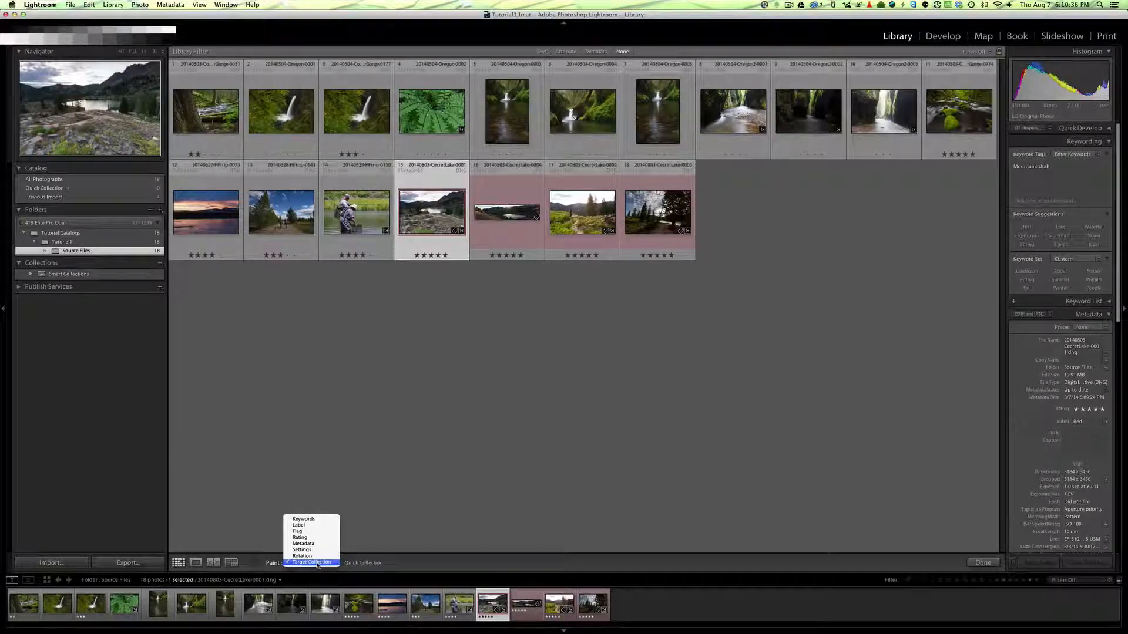
Step: Set the Painter to a five-star Rating and paint it onto photo 12, the sunset over the water
left_click(303, 538)
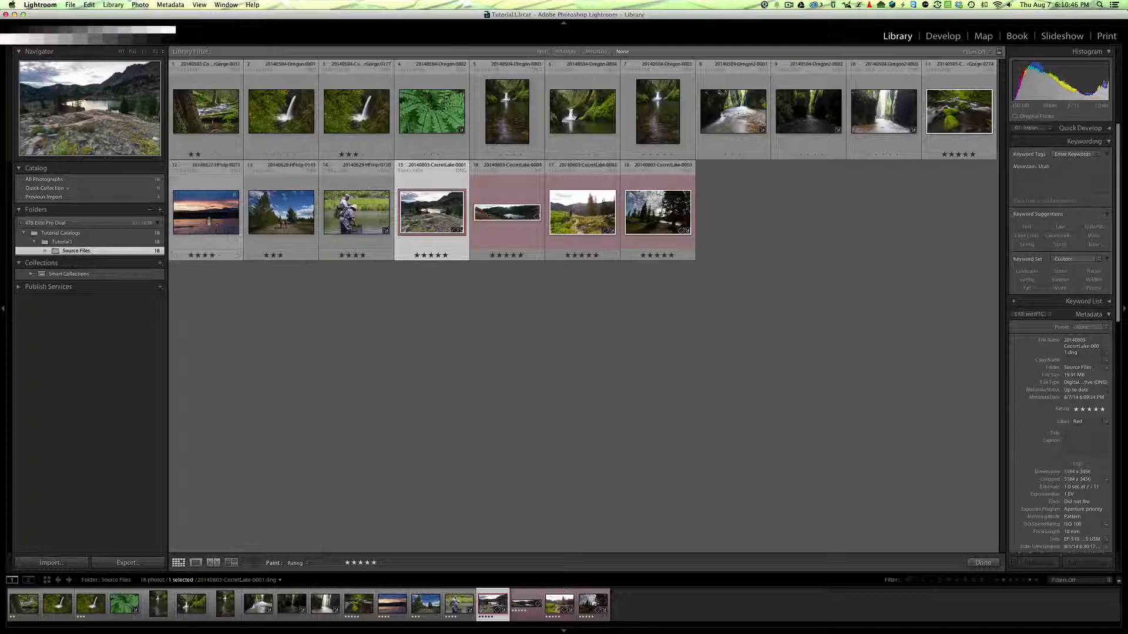
left_click(210, 221)
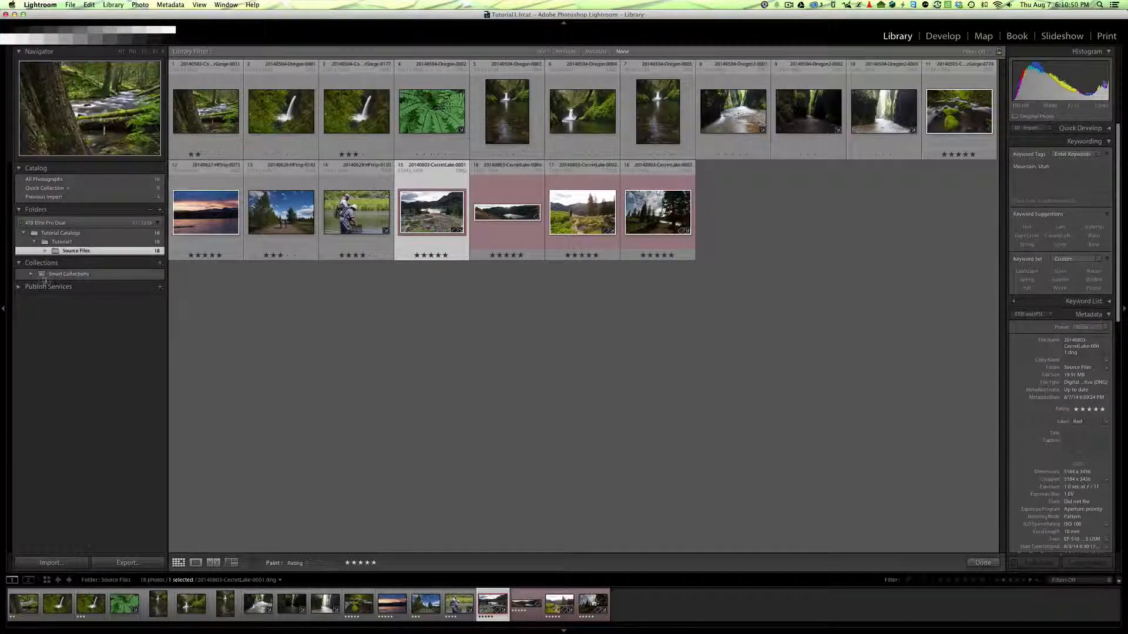
Step: Expand the Smart Collections, view the photos in Colored Red, and return to the Source Files folder
left_click(31, 275)
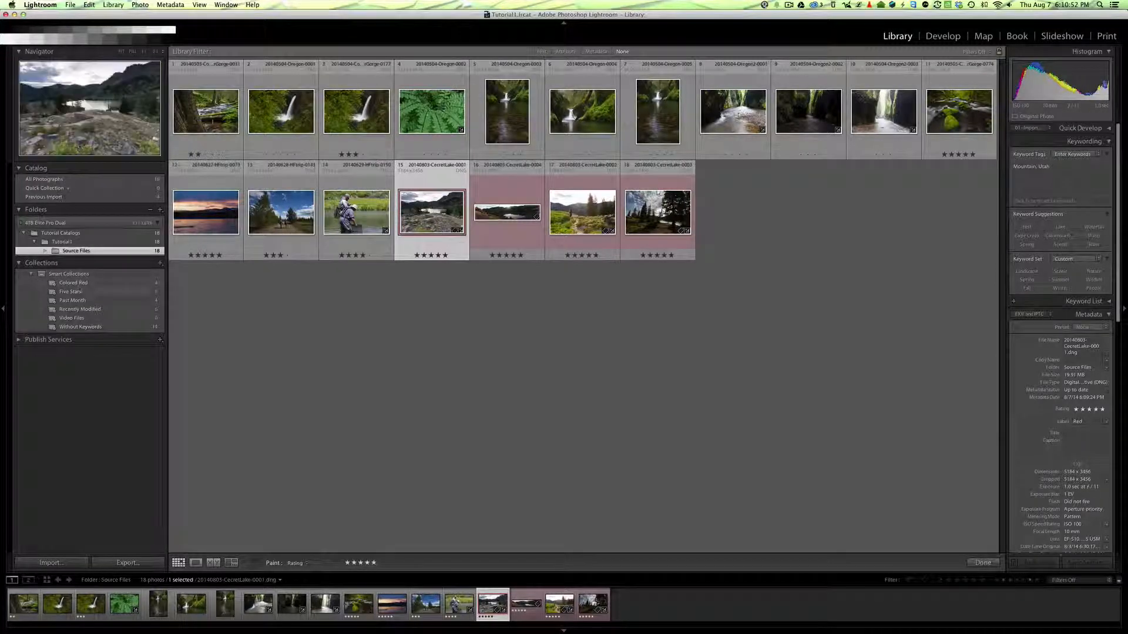
left_click(80, 283)
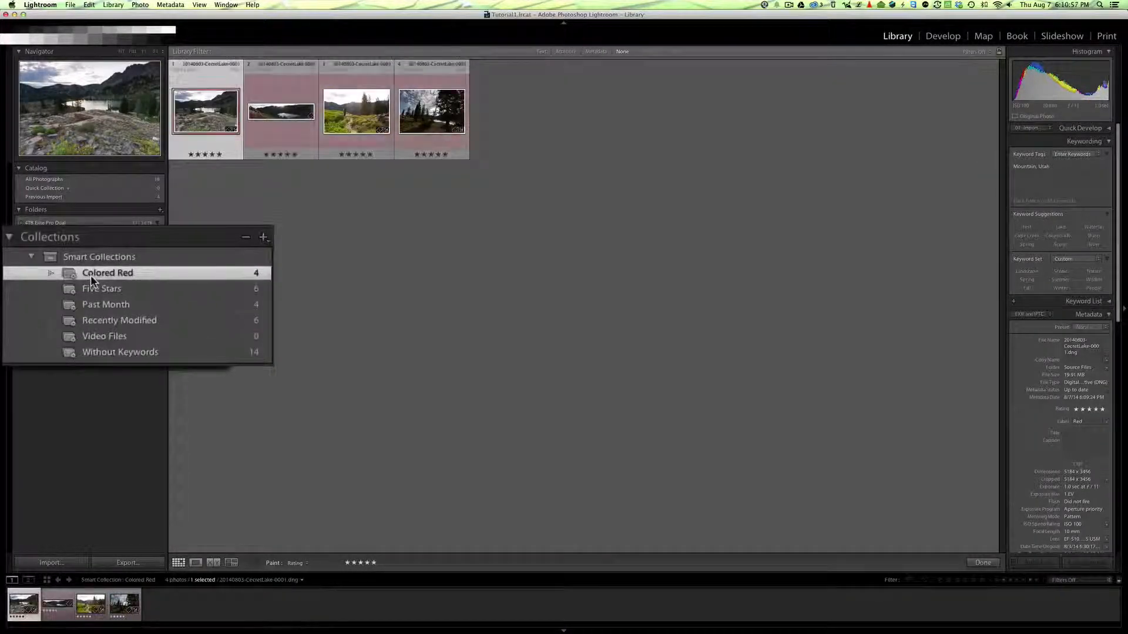
left_click(64, 240)
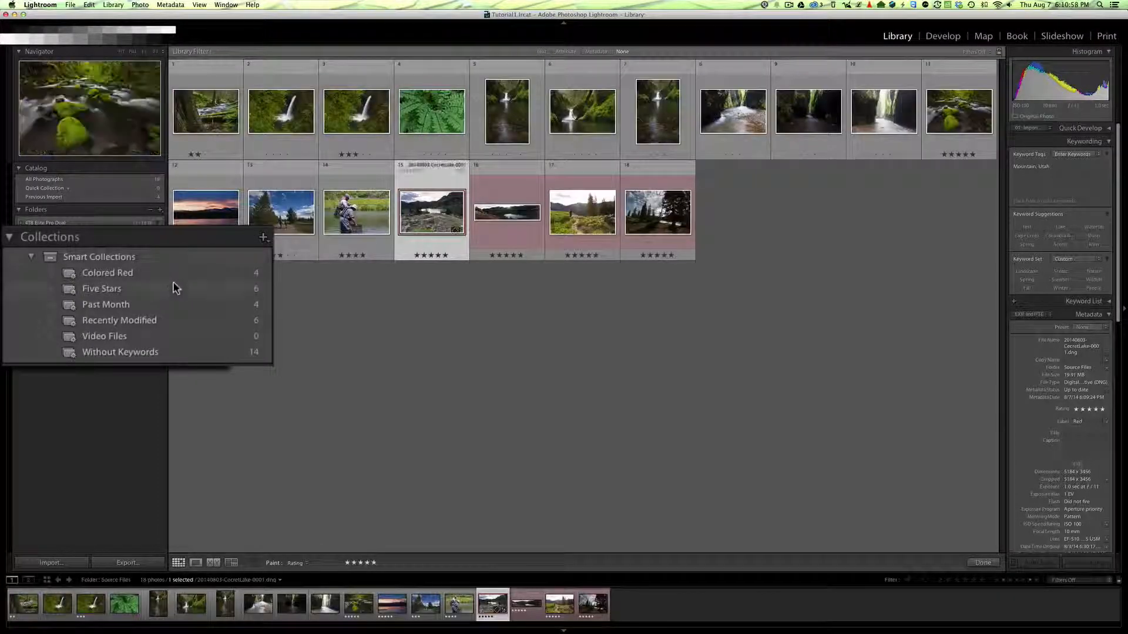
Step: Finish painting ratings, reactivate the Painter and set it to the red Label
left_click(302, 564)
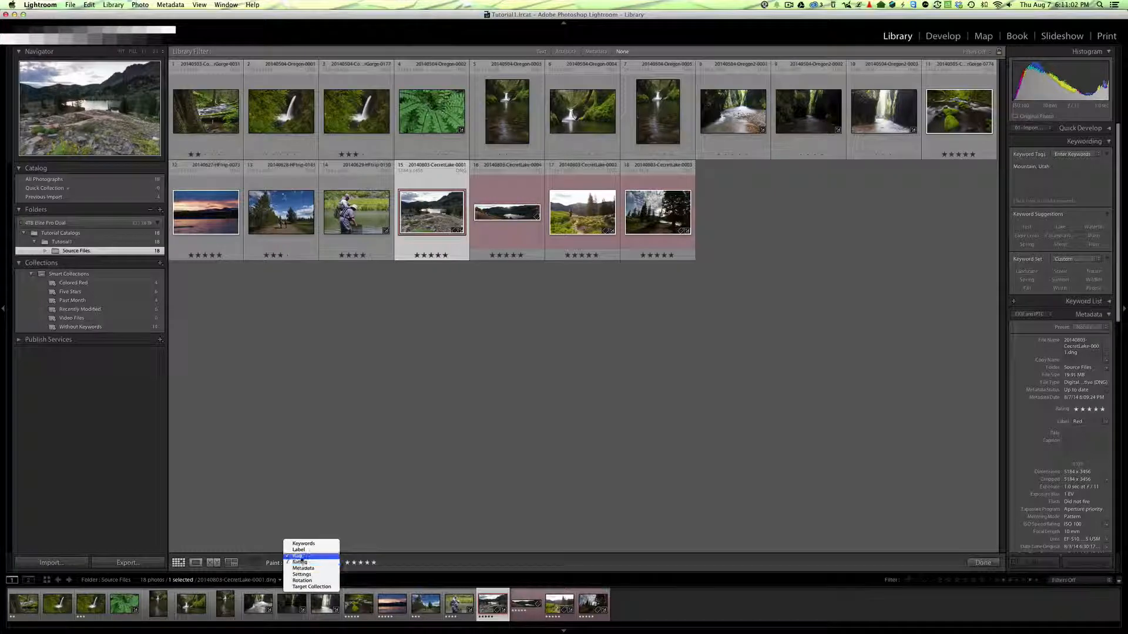
left_click(302, 562)
left_click(985, 564)
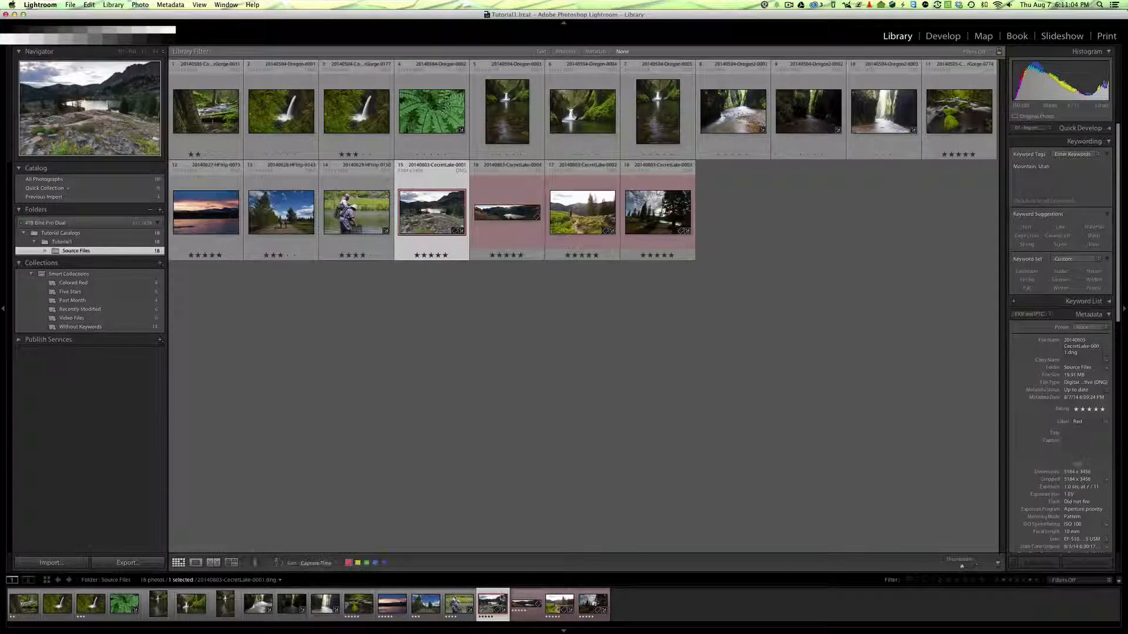
left_click(256, 562)
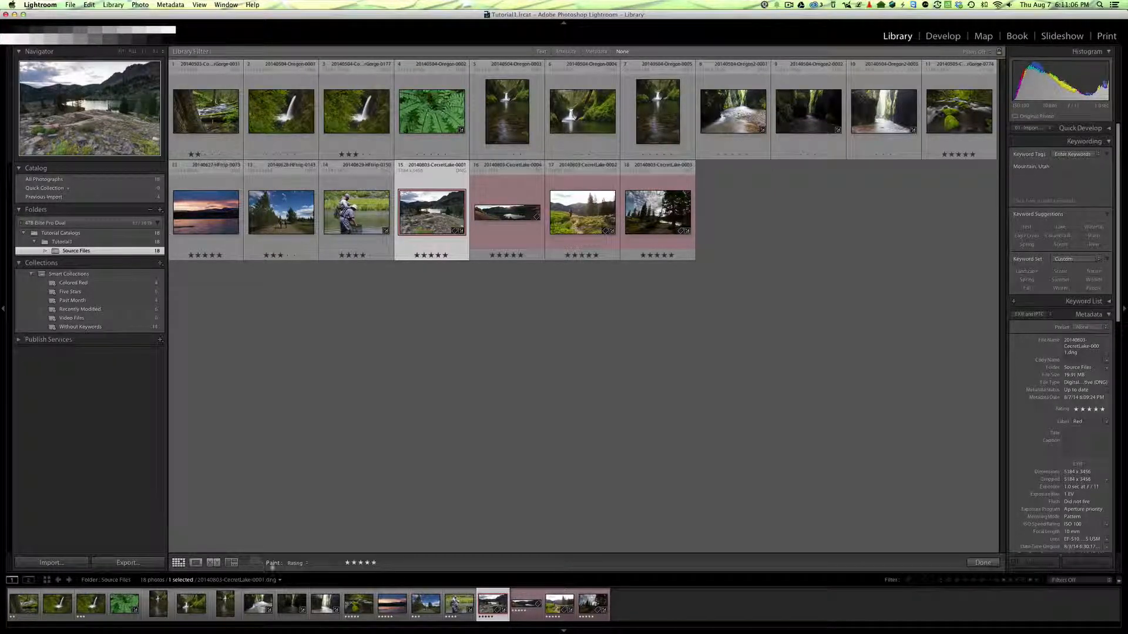
left_click(302, 563)
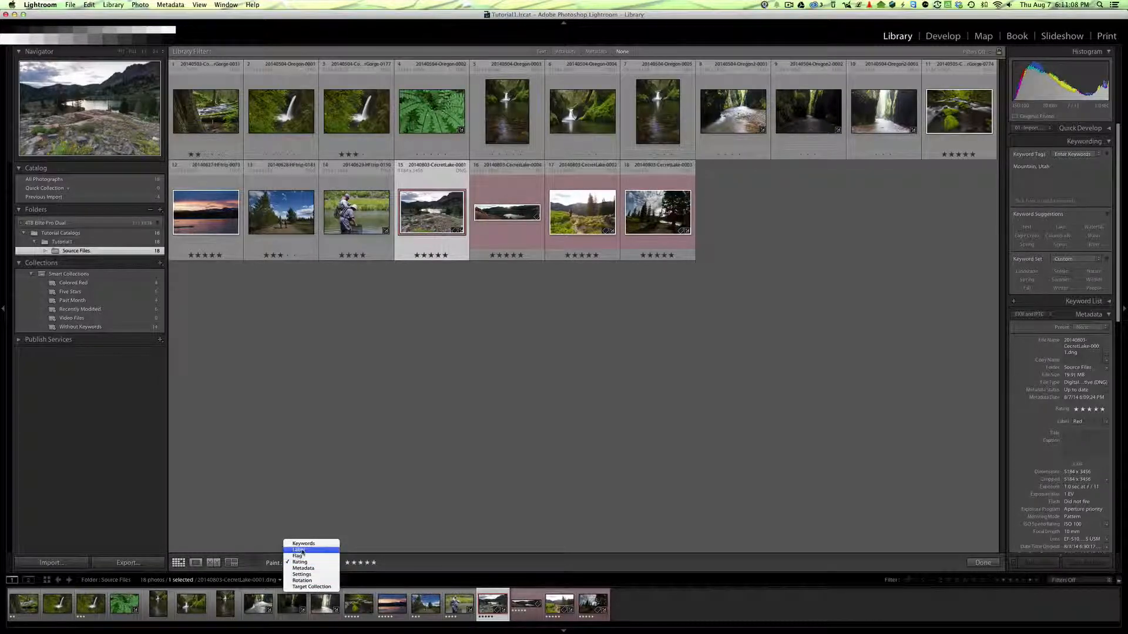
left_click(298, 549)
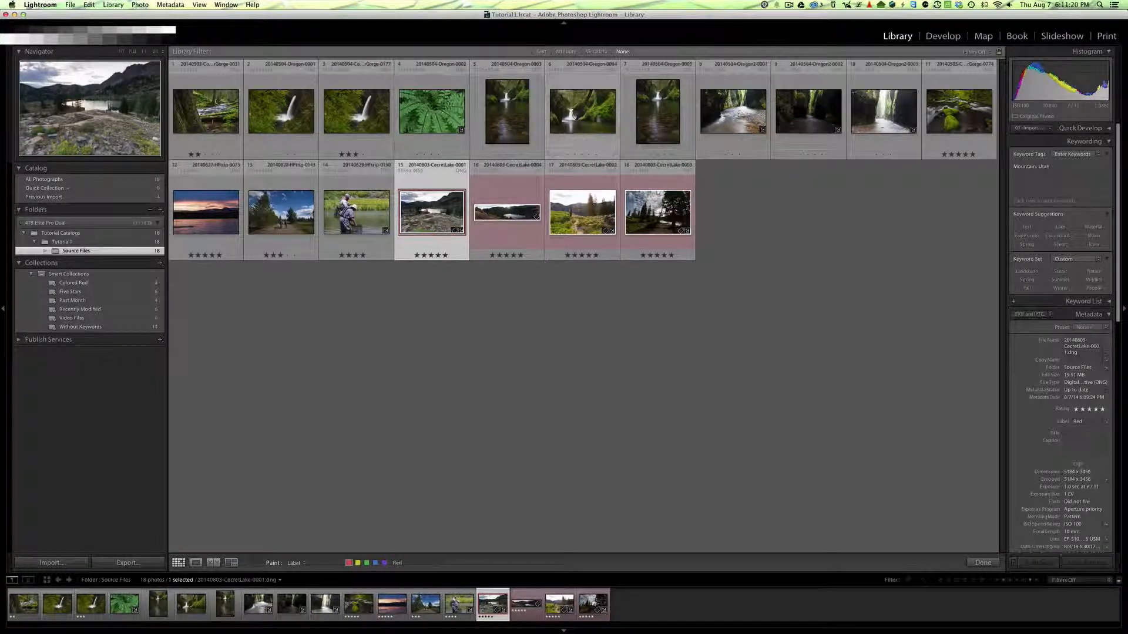
Step: Paint the red label onto photos 6, 2 and 12, and finish painting
left_click(588, 130)
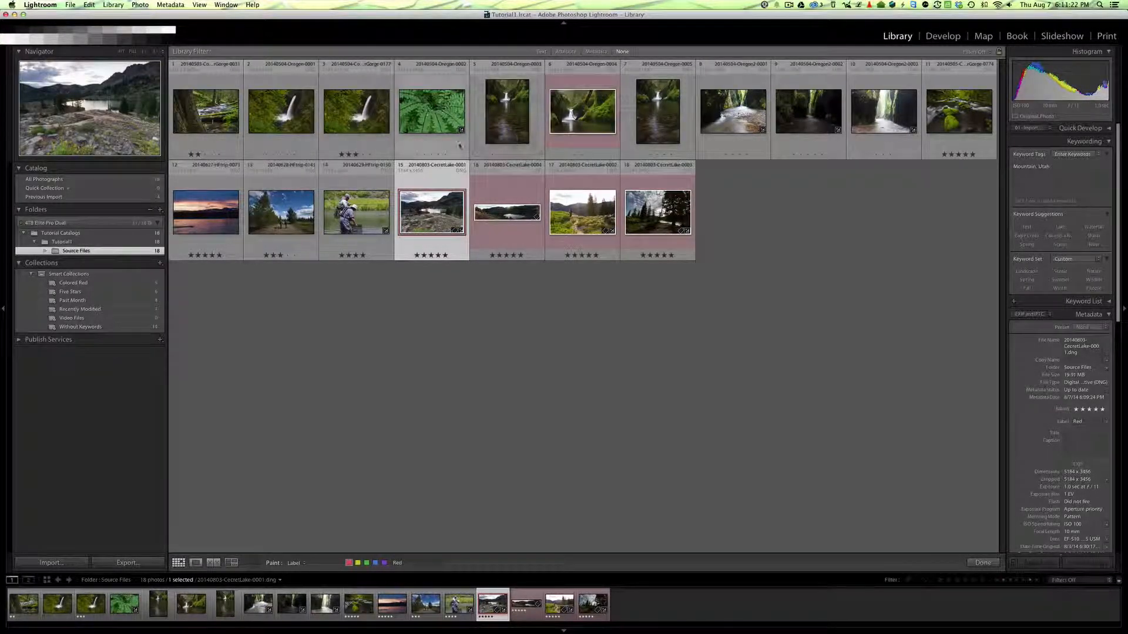
left_click(273, 114)
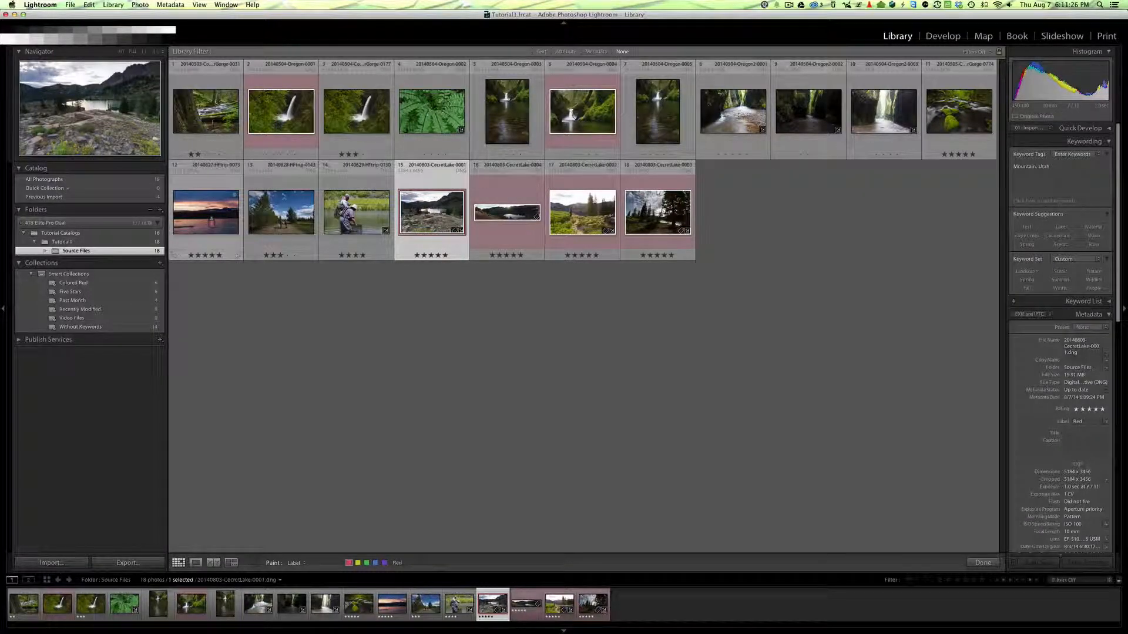
left_click(206, 211)
left_click(983, 563)
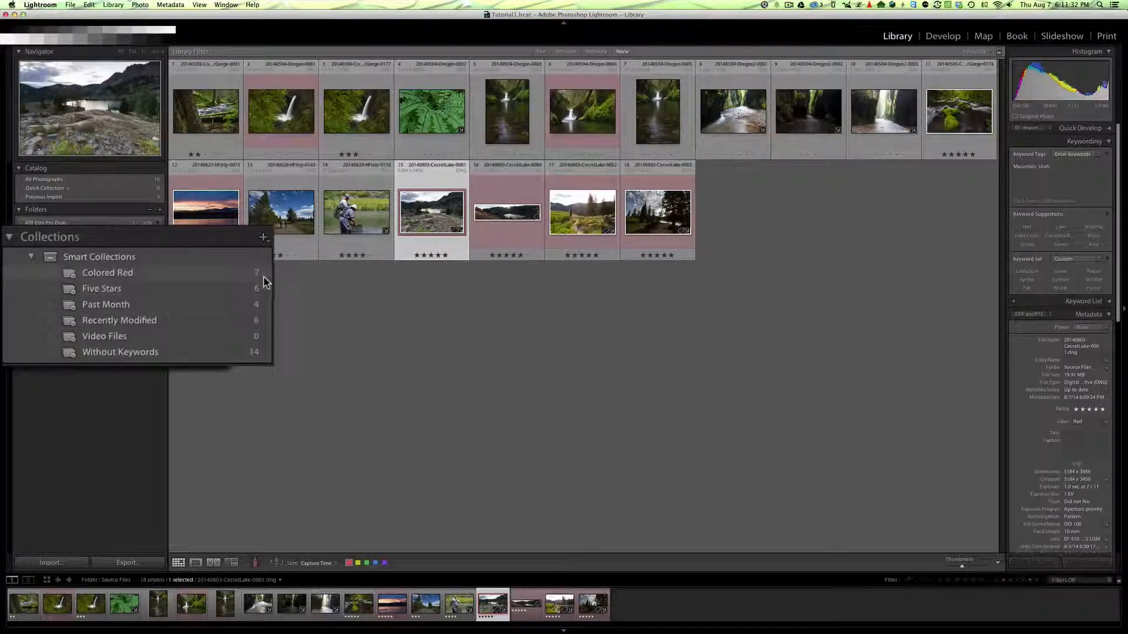
Step: View the Colored Red smart collection, then activate the Painter and review its list of paint options
left_click(150, 272)
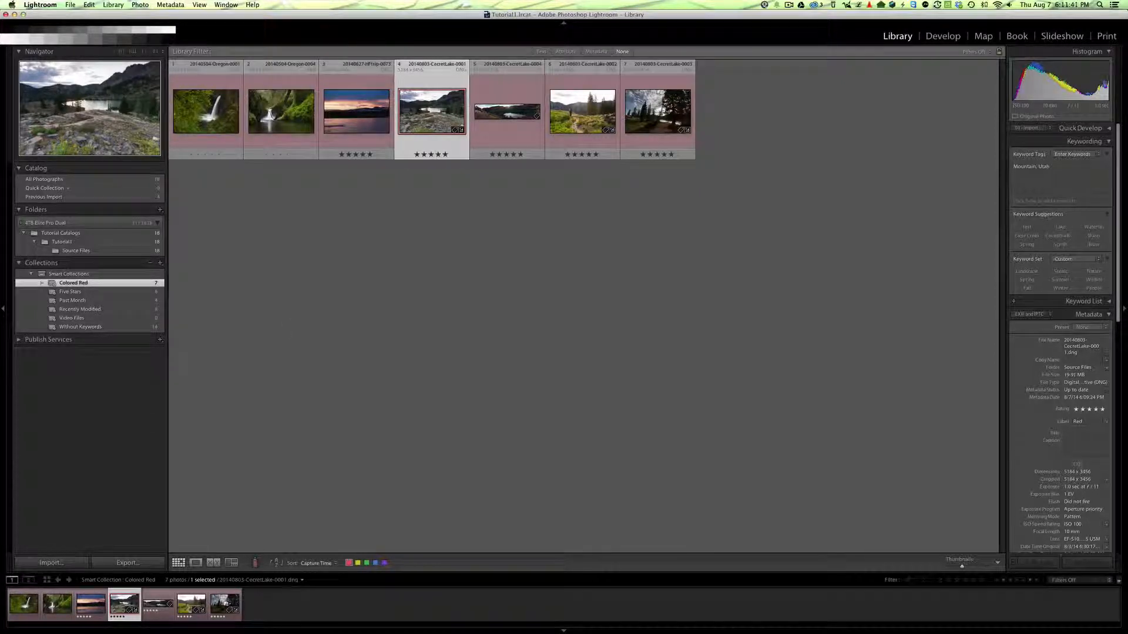
left_click(254, 562)
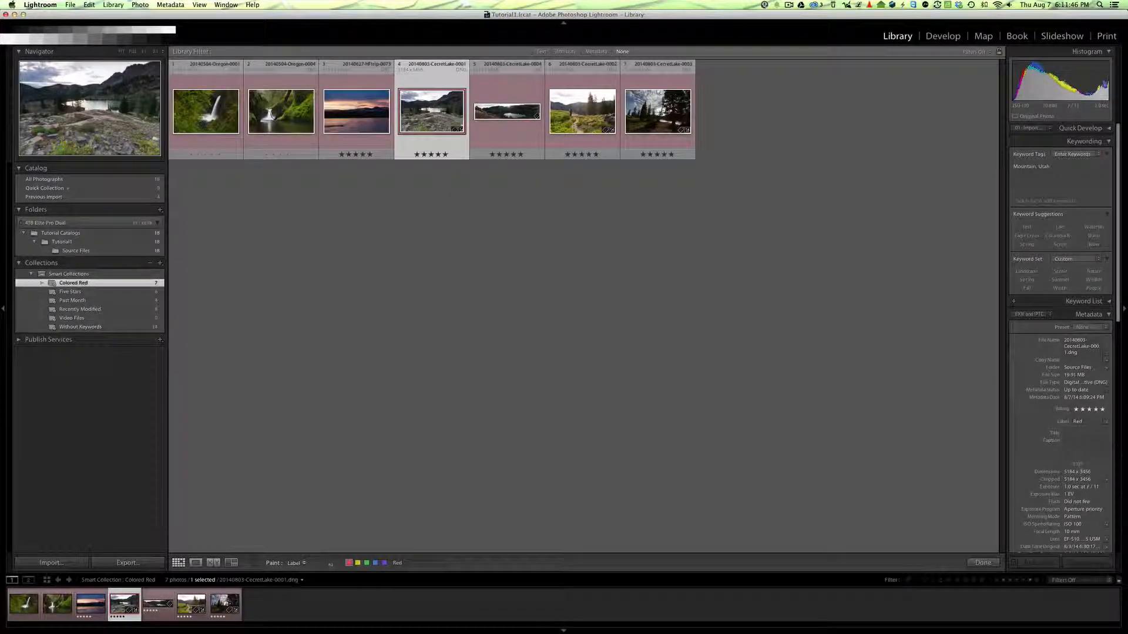
left_click(297, 563)
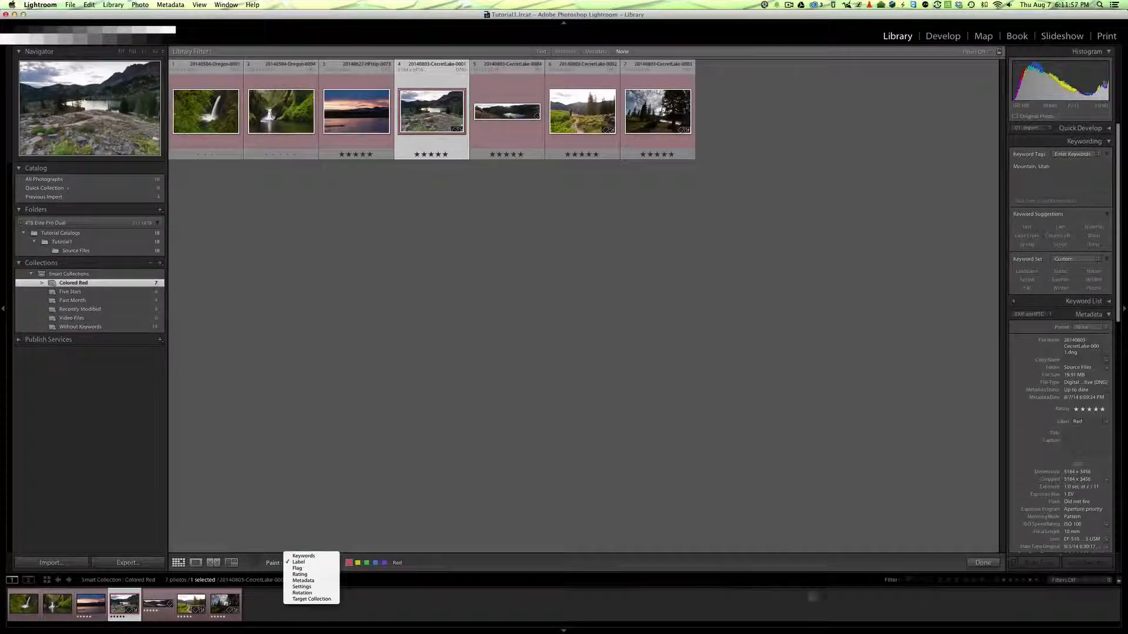
left_click(546, 419)
Step: Return to the Source Files folder and finish painting
left_click(76, 251)
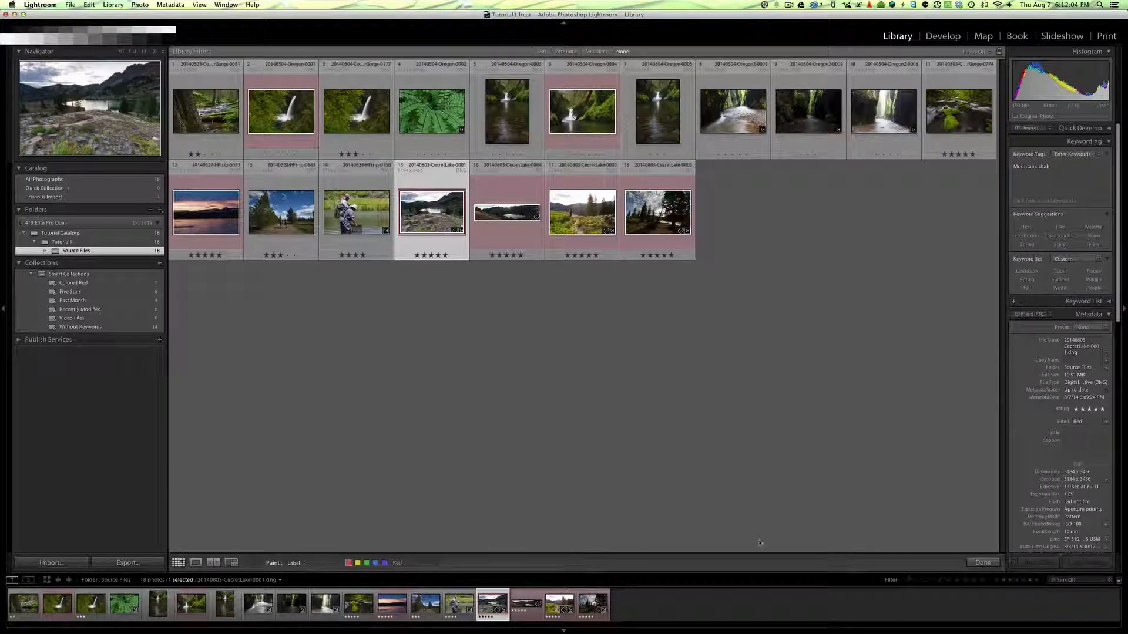
left_click(982, 562)
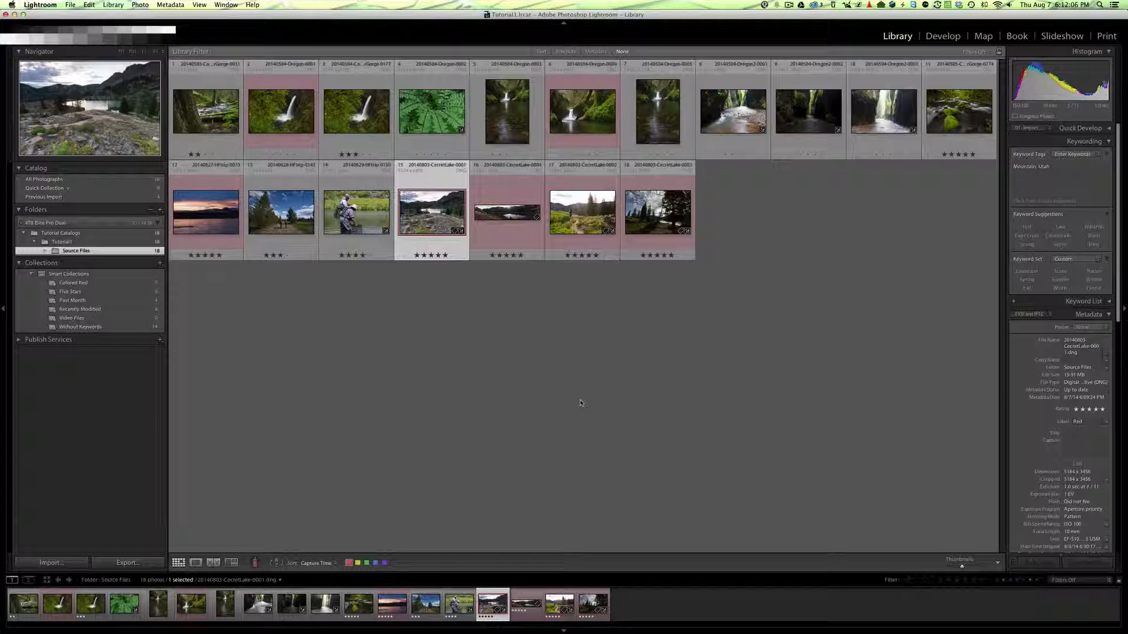